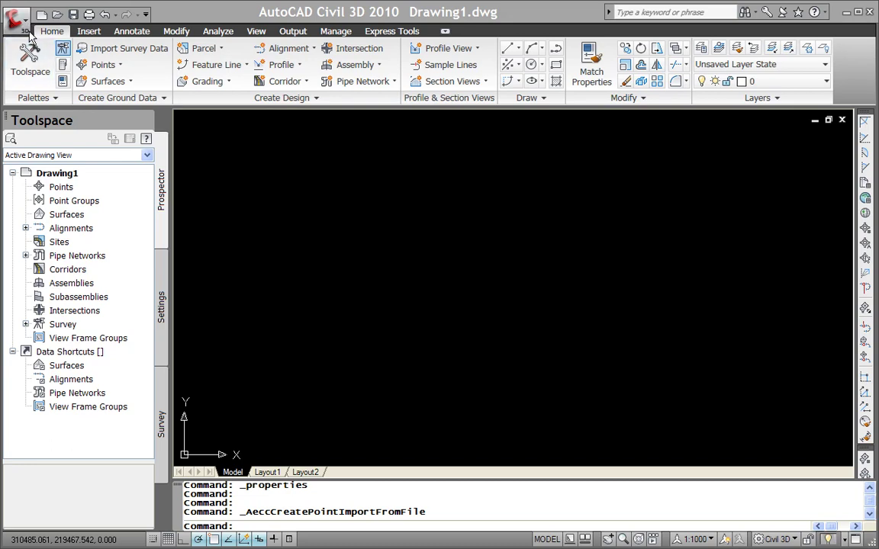
# Sort the recent documents by access date, restore the ordered list, and pin and unpin Points-4c.dwg.
pyautogui.click(26, 25)
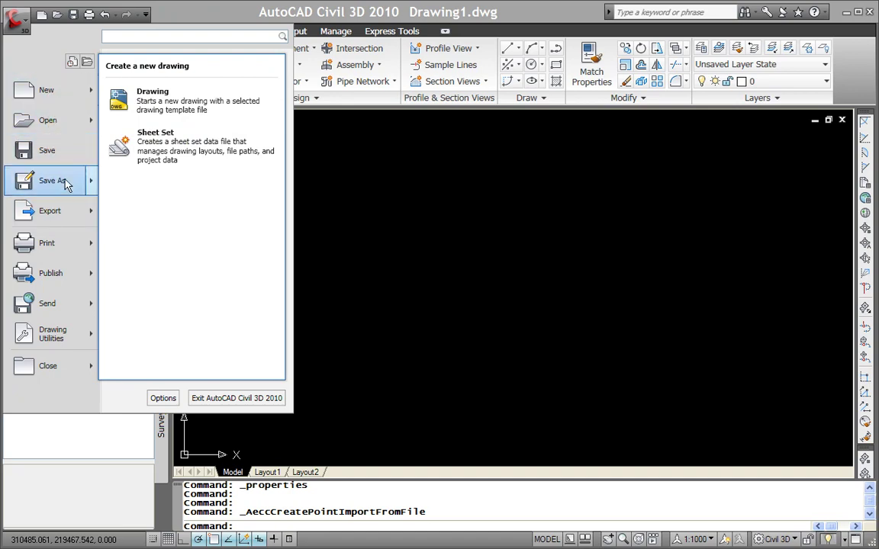
pyautogui.moveTo(63, 335)
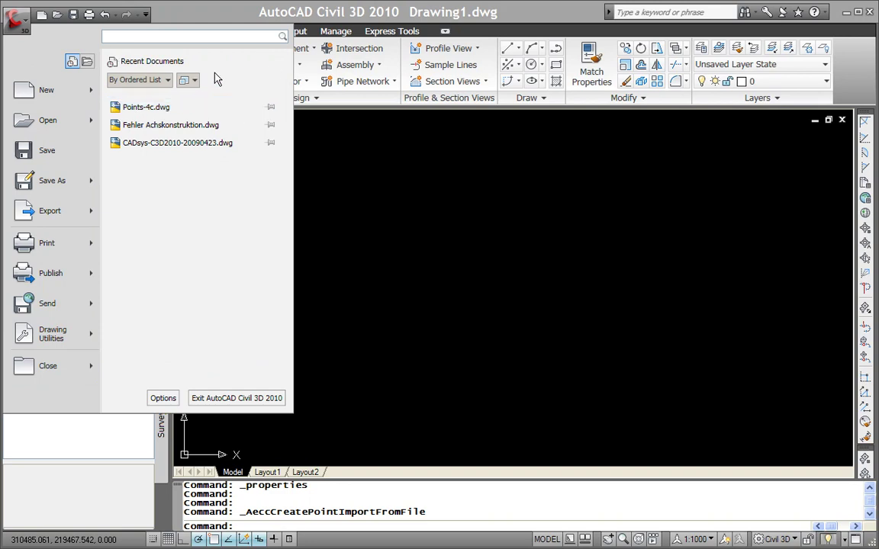
pyautogui.click(168, 81)
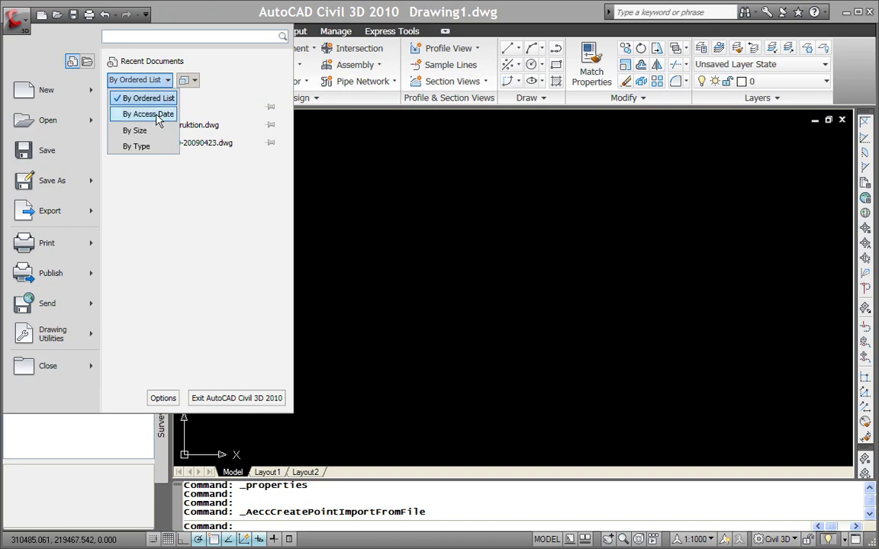
pyautogui.click(157, 116)
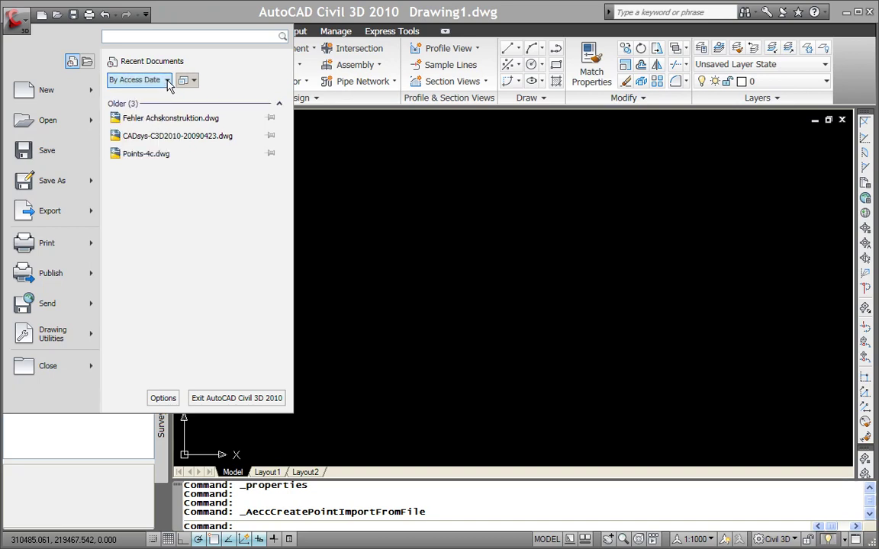
pyautogui.click(167, 81)
pyautogui.click(167, 94)
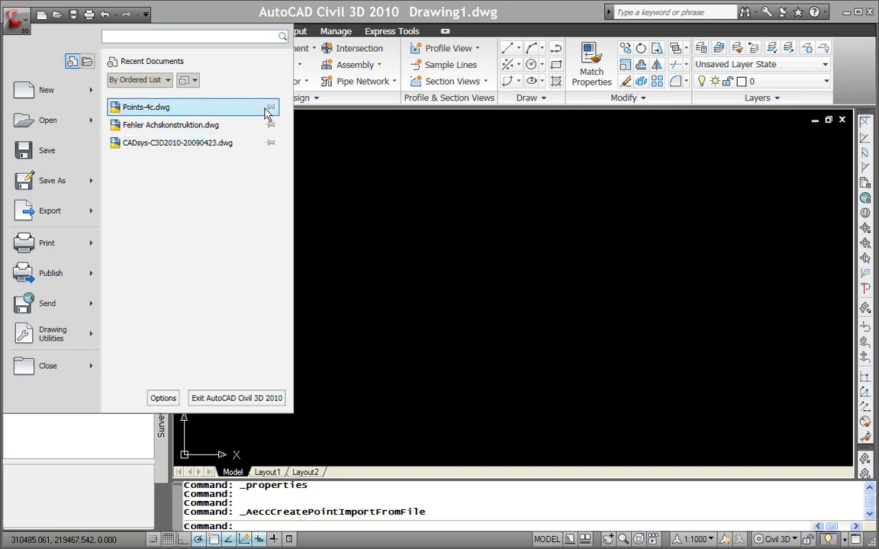
pyautogui.click(272, 110)
pyautogui.click(269, 108)
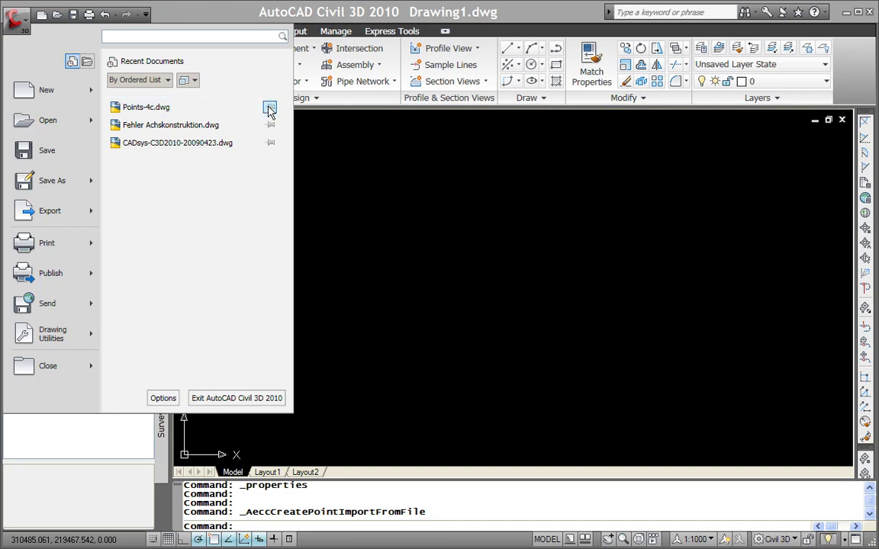
# Search the application menu for "import points", start Import From File, and cancel the import along with the Create Points tools.
pyautogui.click(139, 36)
pyautogui.write('import')
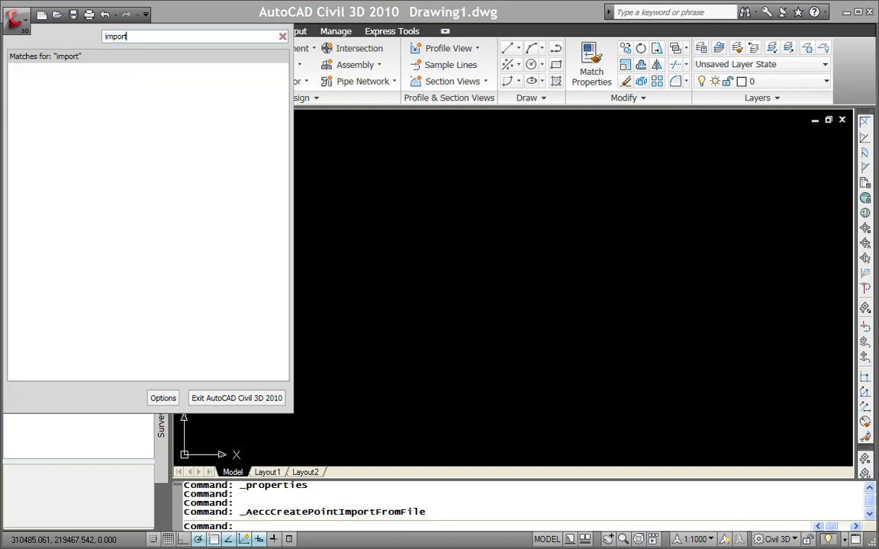
pyautogui.write(' points')
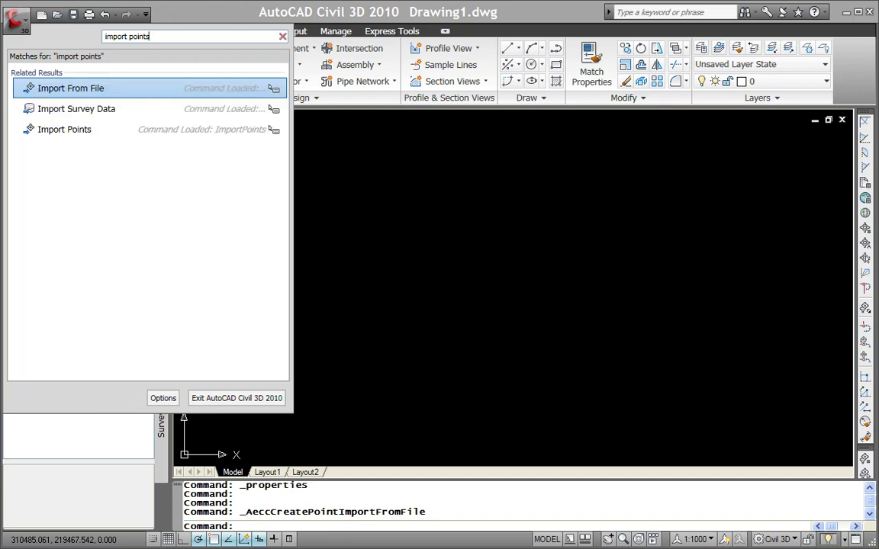
pyautogui.click(110, 91)
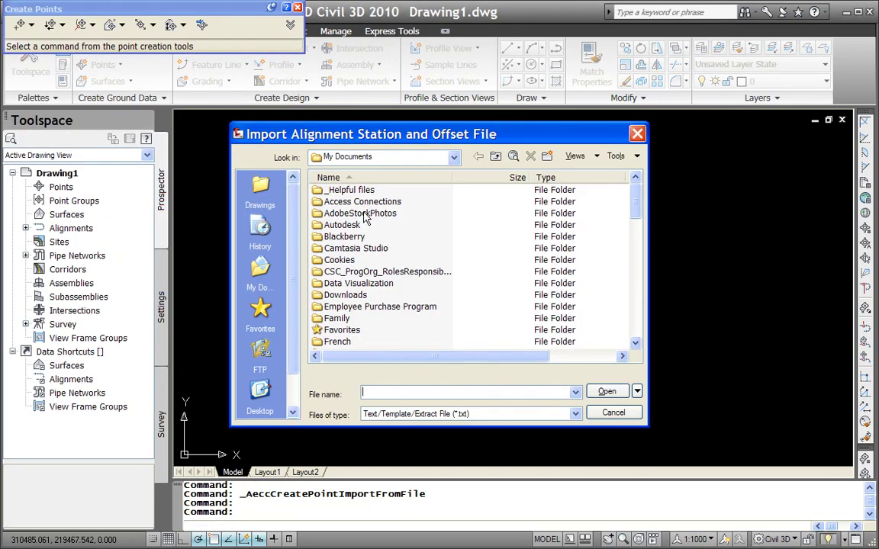
pyautogui.click(614, 413)
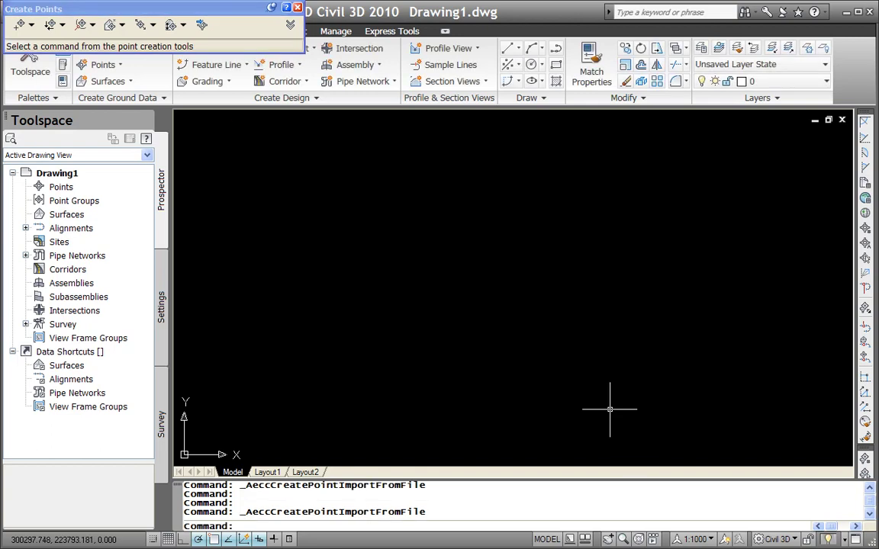
pyautogui.click(297, 7)
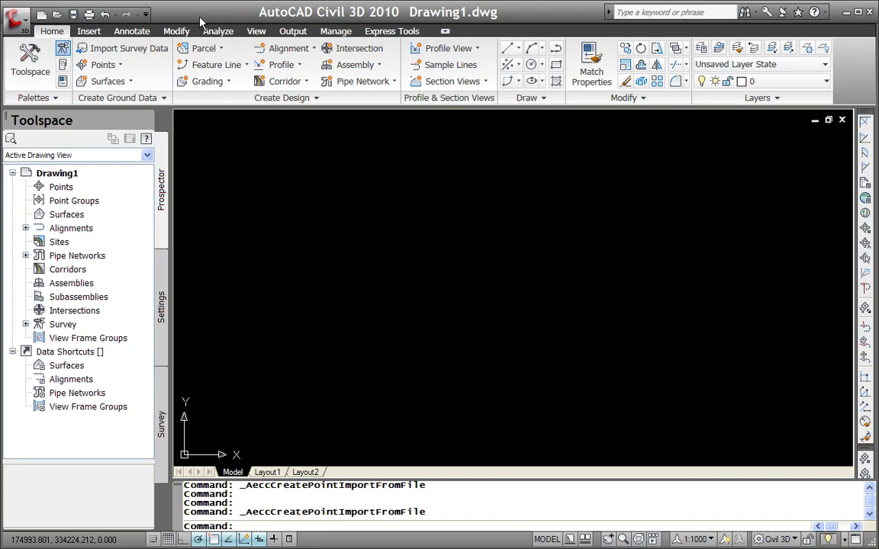
pyautogui.press('Escape')
pyautogui.press('Escape')
pyautogui.press('Escape')
pyautogui.press('Escape')
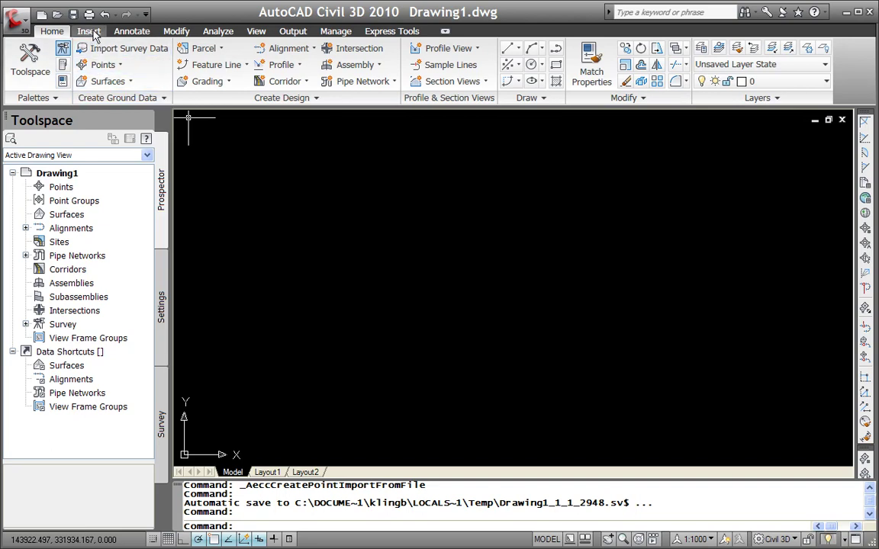
# Examine the ribbon's Insert, Annotate, Modify, Analyze and View command sets, ending on the Home set.
pyautogui.click(90, 32)
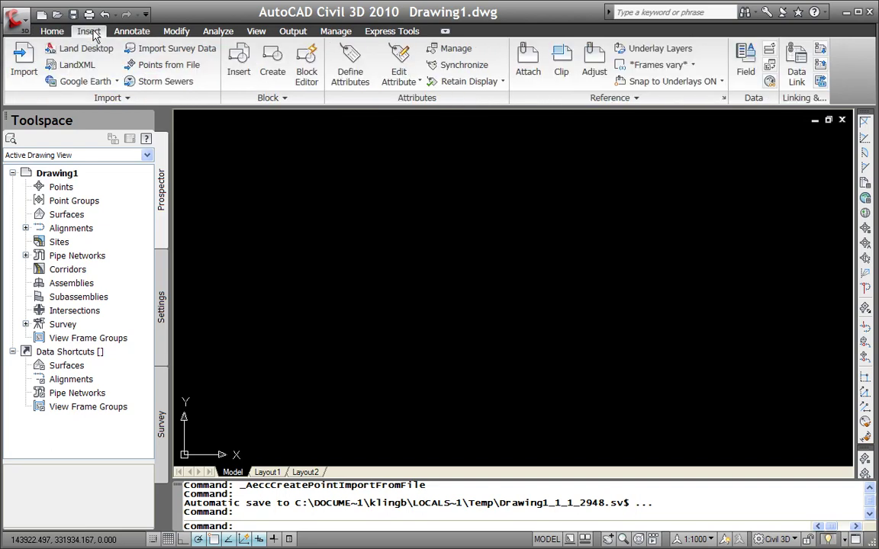
pyautogui.click(131, 33)
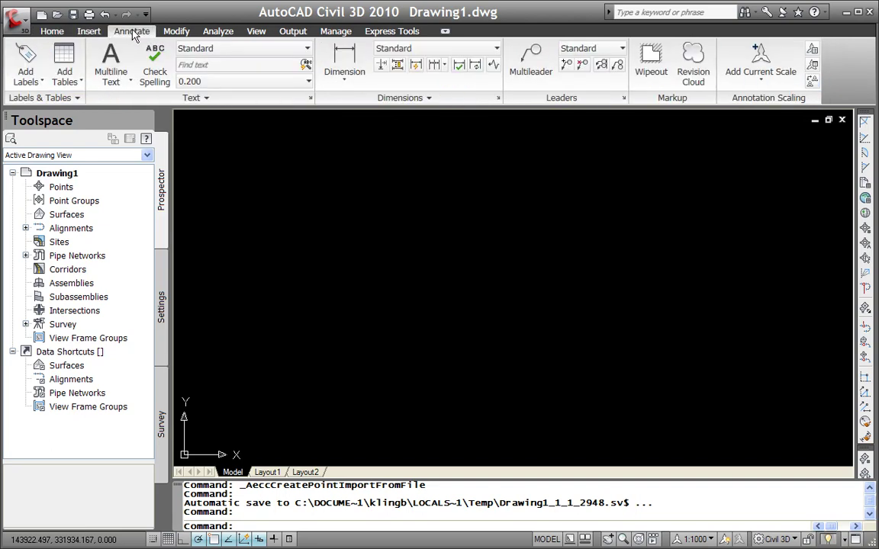
pyautogui.click(174, 33)
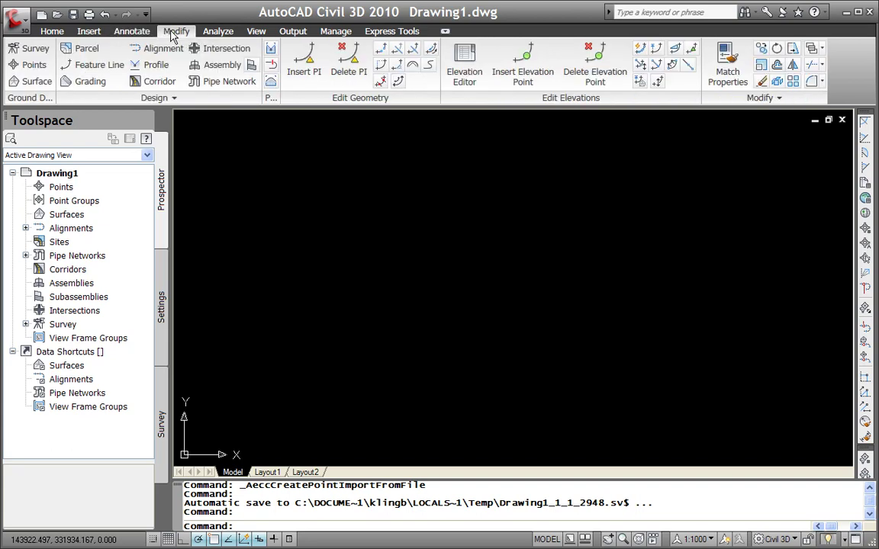
pyautogui.click(216, 32)
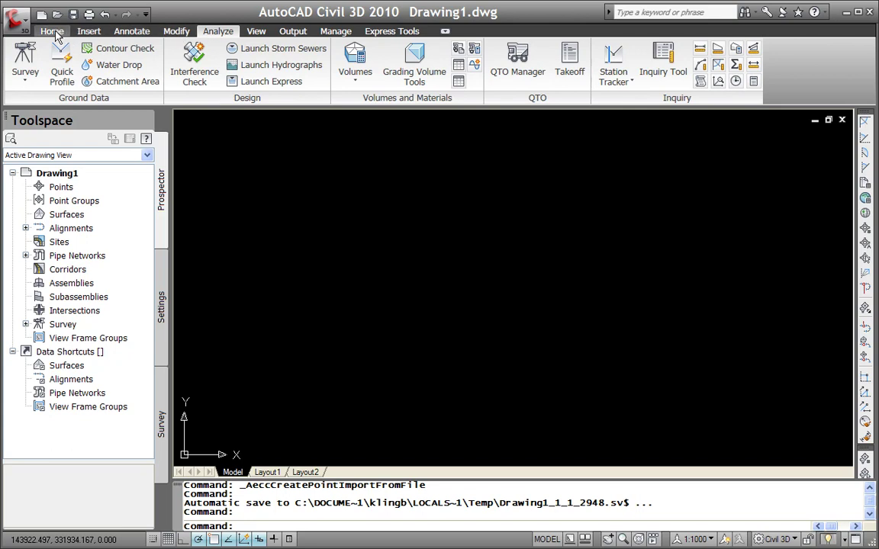
pyautogui.click(255, 32)
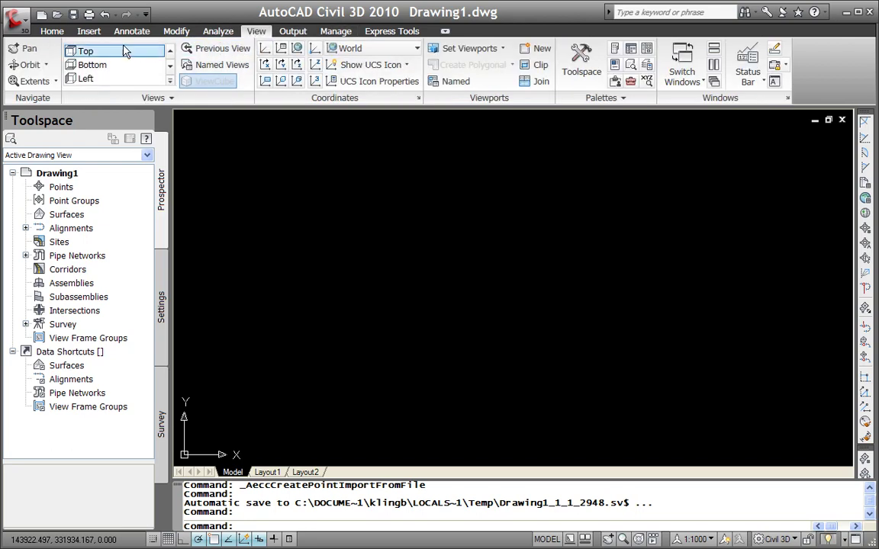
pyautogui.click(53, 33)
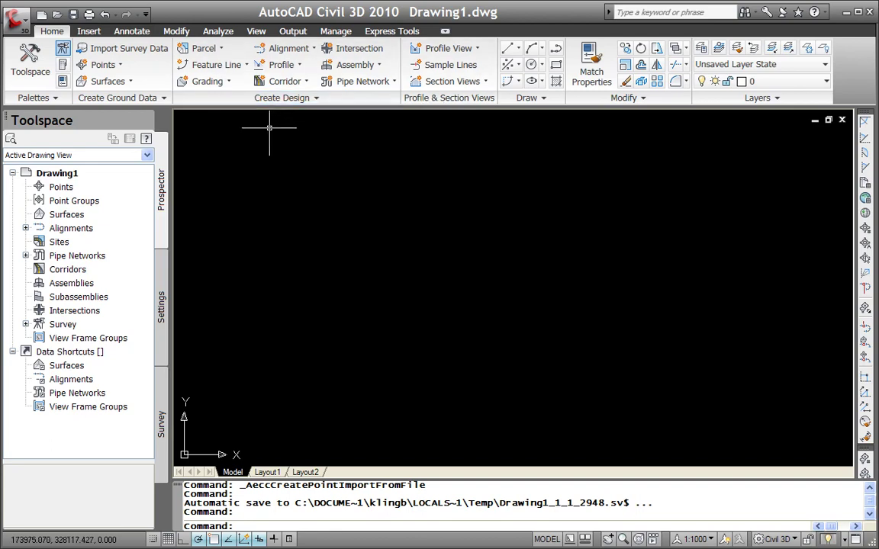
# Examine the feature line creation commands offered in the Create Design group.
pyautogui.click(248, 66)
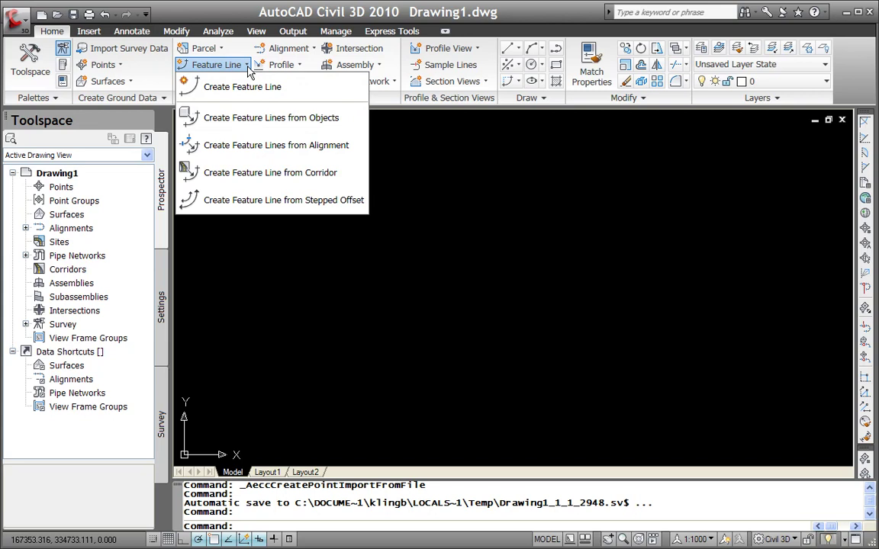
pyautogui.click(382, 125)
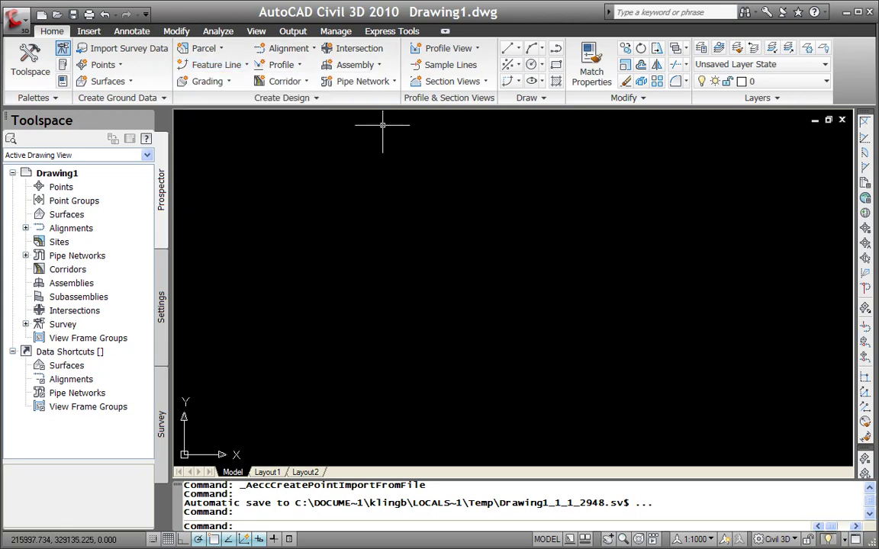
pyautogui.click(246, 65)
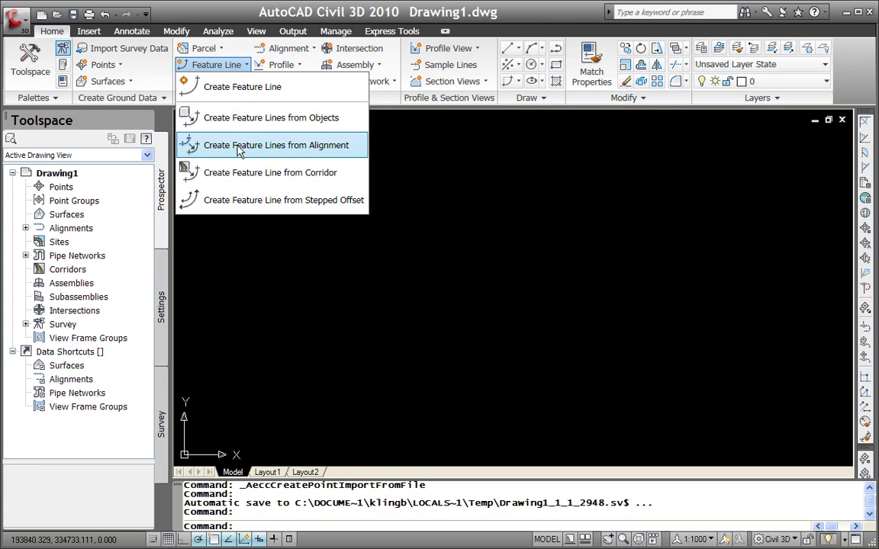
pyautogui.click(389, 166)
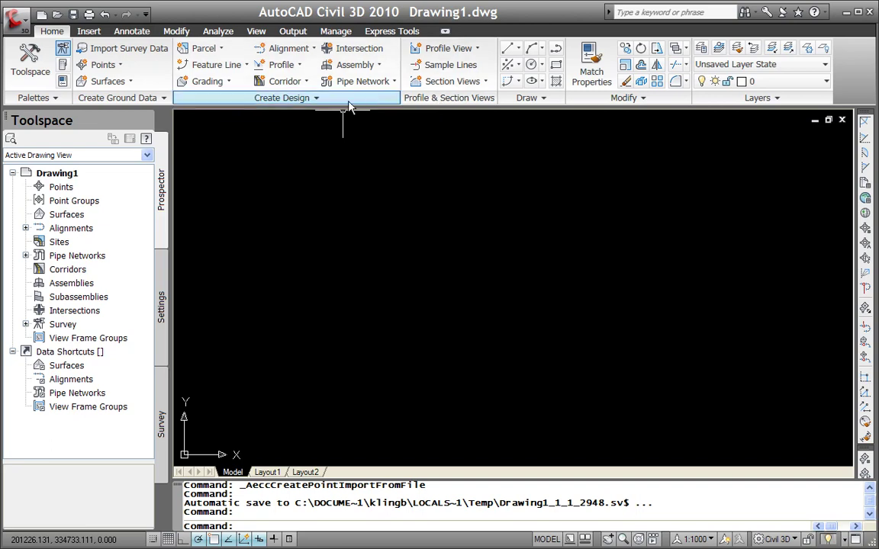
# Expand the additional Create Design commands, pin them open, and release the pin.
pyautogui.click(316, 99)
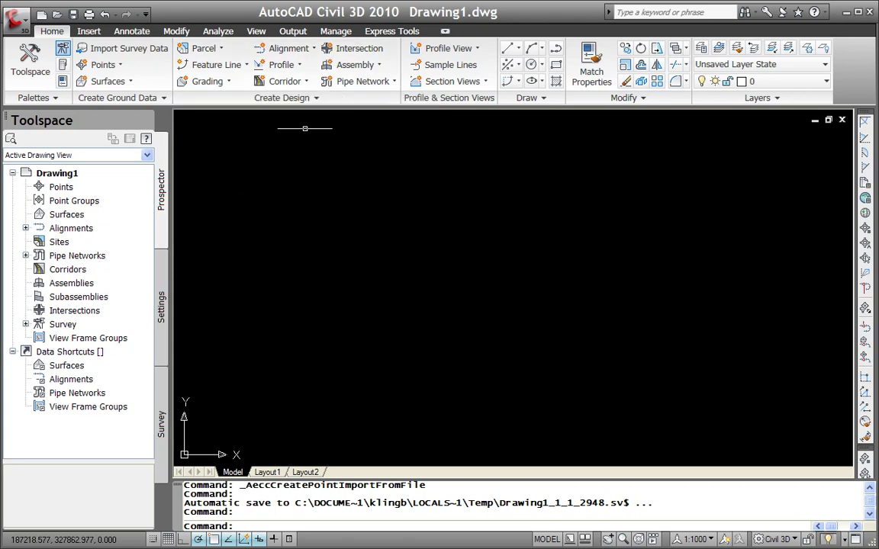
pyautogui.click(318, 100)
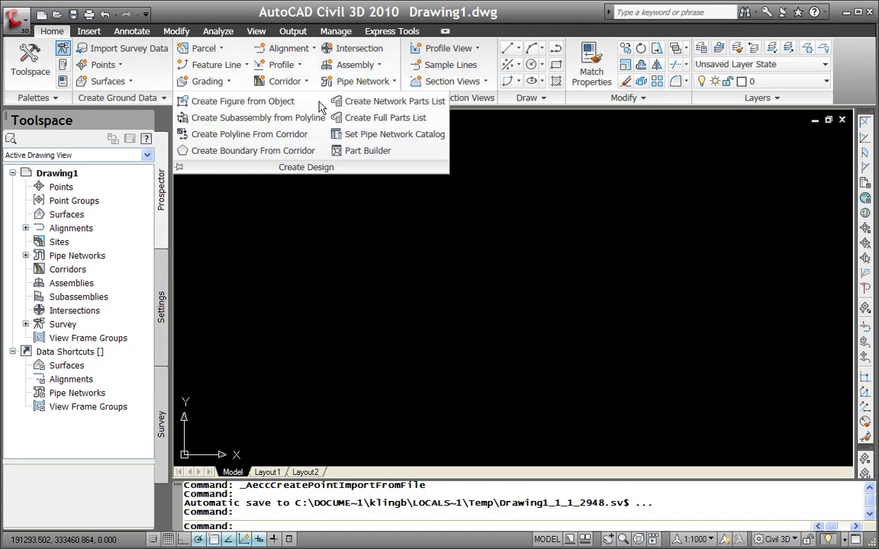
pyautogui.click(180, 168)
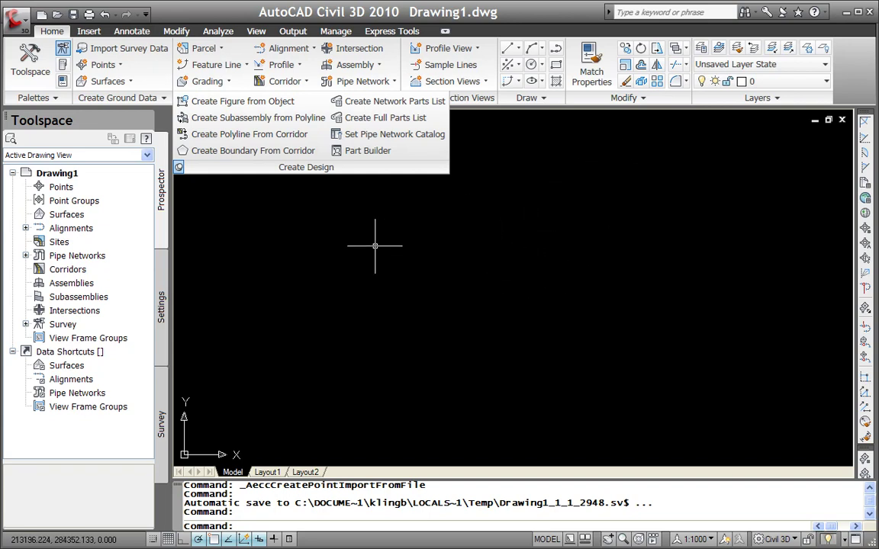
pyautogui.click(180, 168)
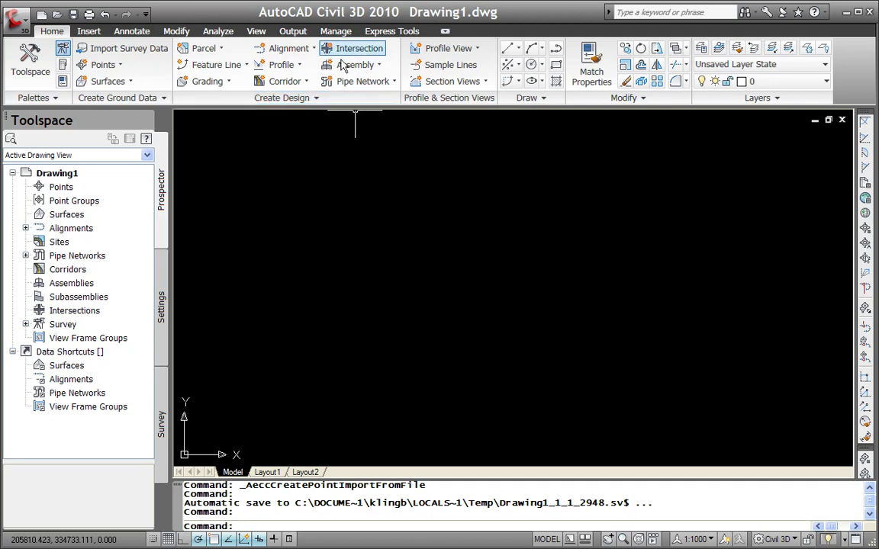
# Minimize the ribbon to panel titles and further to tabs only, previewing the collapsed panels, and restore the full ribbon.
pyautogui.click(446, 33)
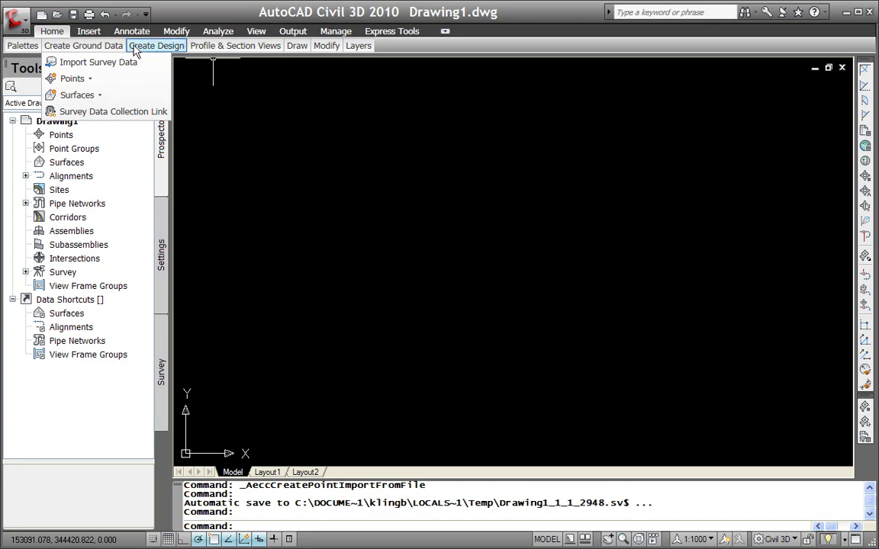
pyautogui.moveTo(152, 49)
pyautogui.moveTo(210, 49)
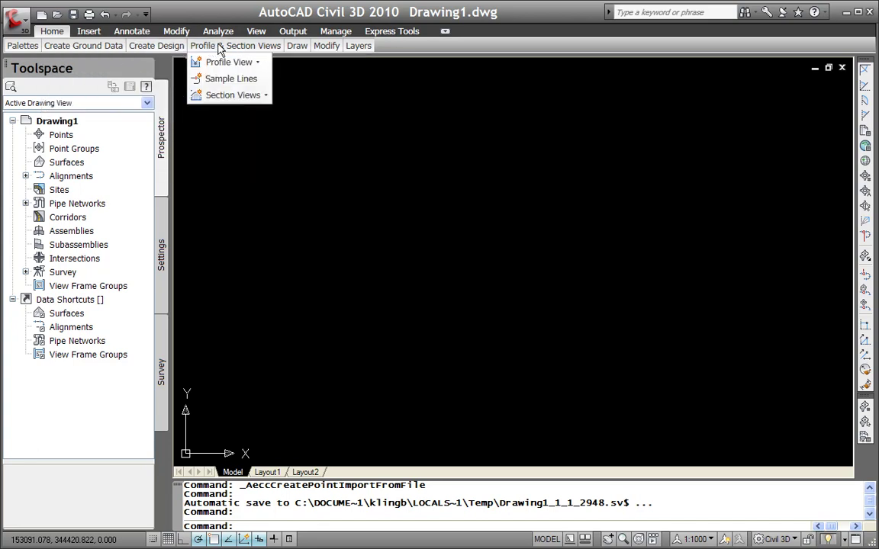
pyautogui.moveTo(299, 49)
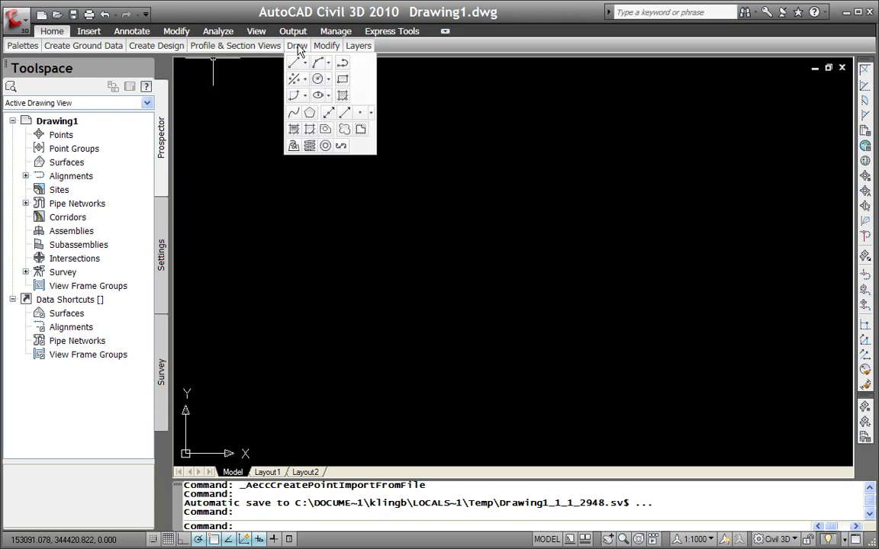
pyautogui.click(446, 32)
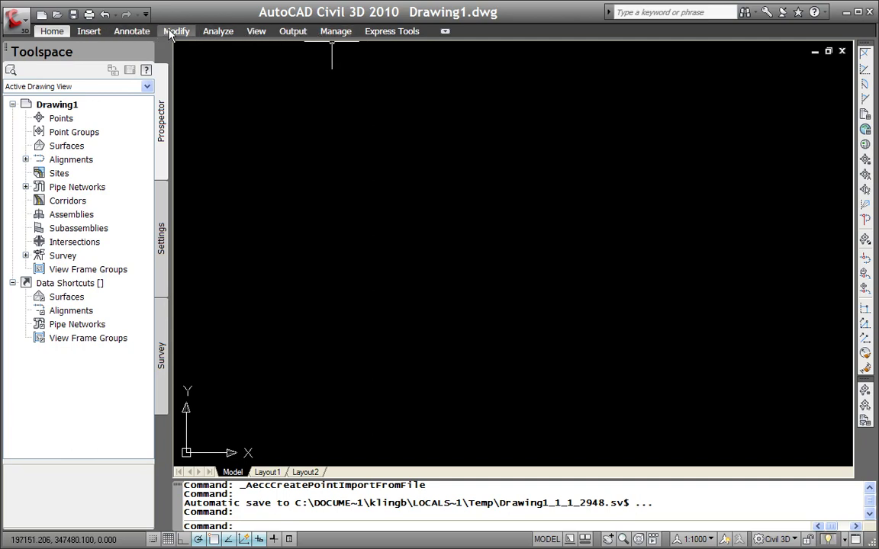
pyautogui.click(174, 32)
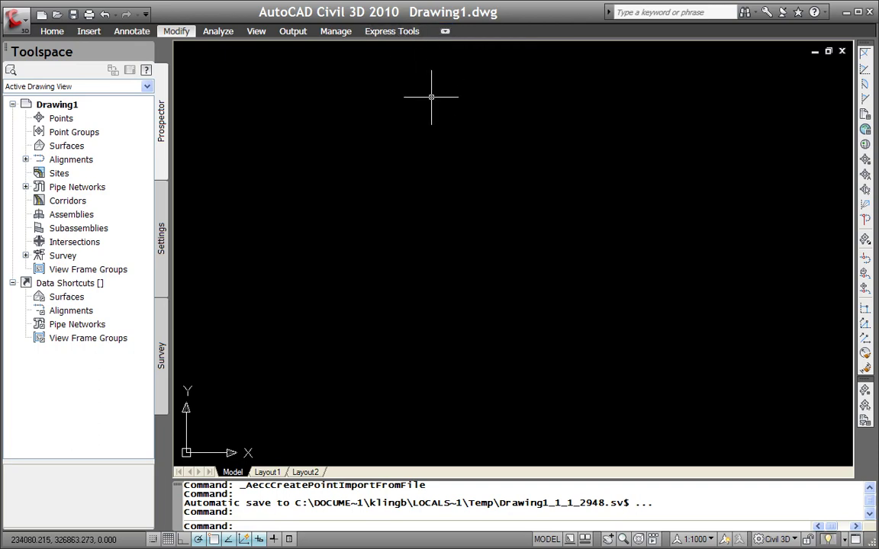
pyautogui.click(445, 33)
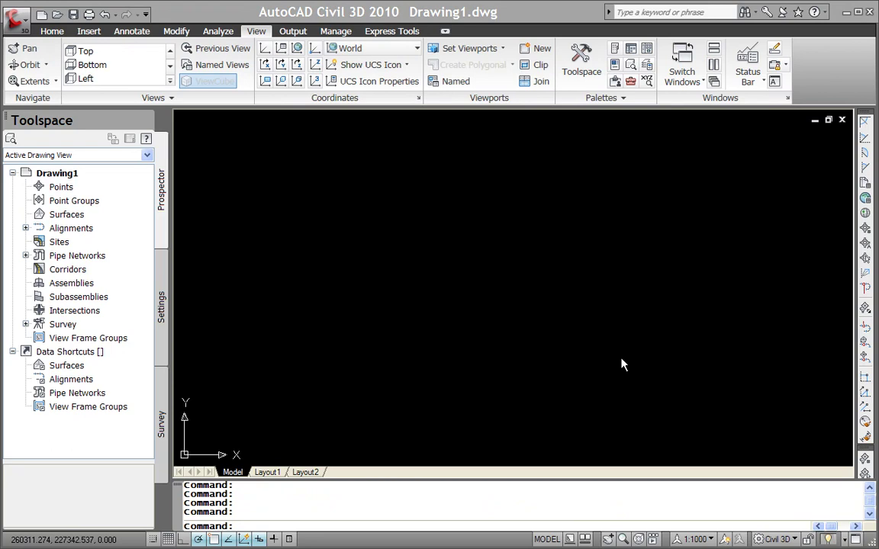
# Detach the Home ribbon's Create Design panel so it floats over the drawing area, and show its feature line commands.
pyautogui.click(53, 32)
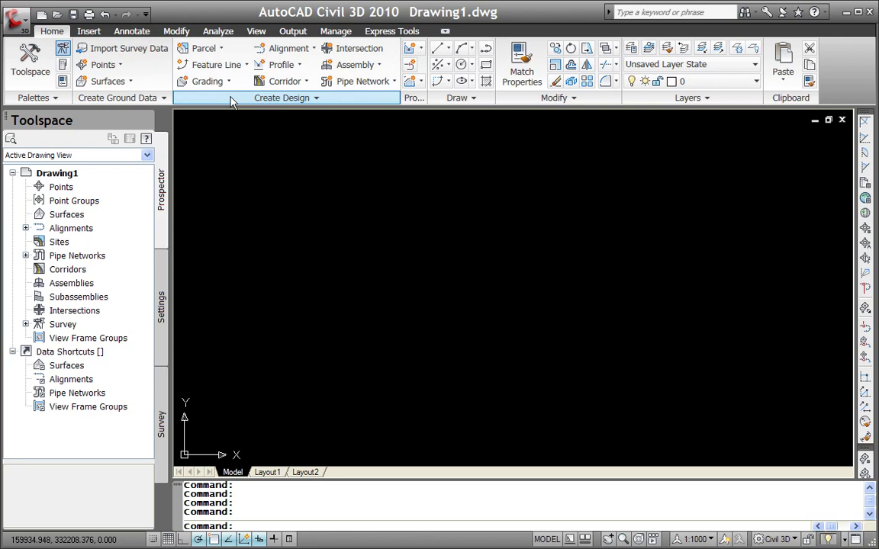
pyautogui.moveTo(241, 126)
pyautogui.mouseDown()
pyautogui.moveTo(272, 208)
pyautogui.moveTo(290, 211)
pyautogui.mouseUp()
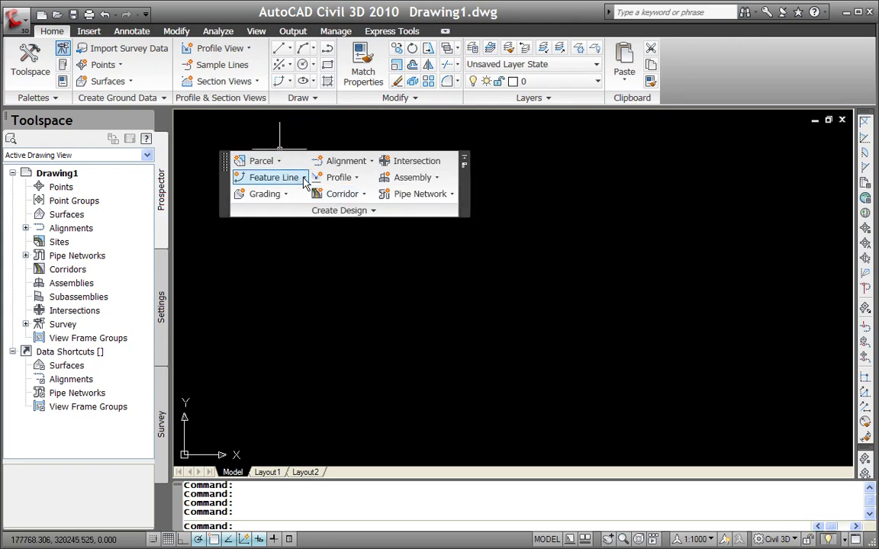
pyautogui.click(303, 177)
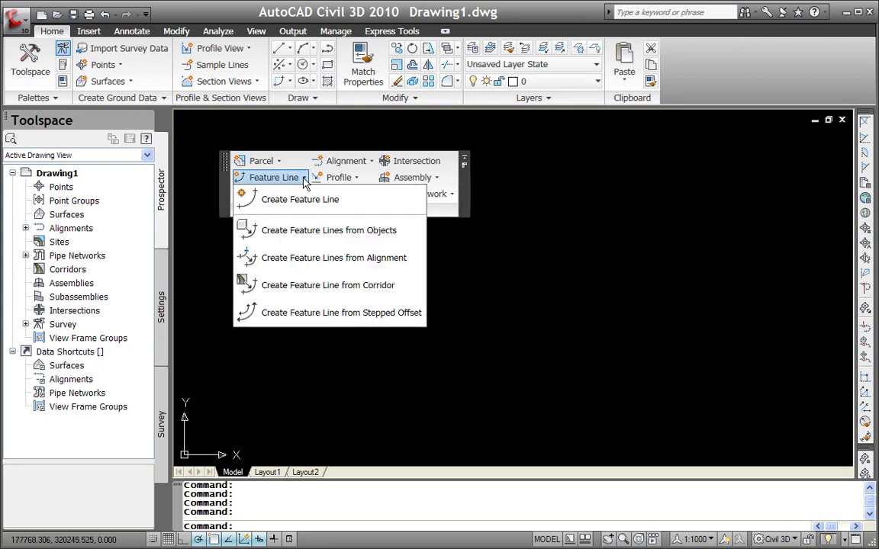
# Display the Analyze commands while the Create Design panel floats, and dock the panel back into the Home ribbon.
pyautogui.click(279, 142)
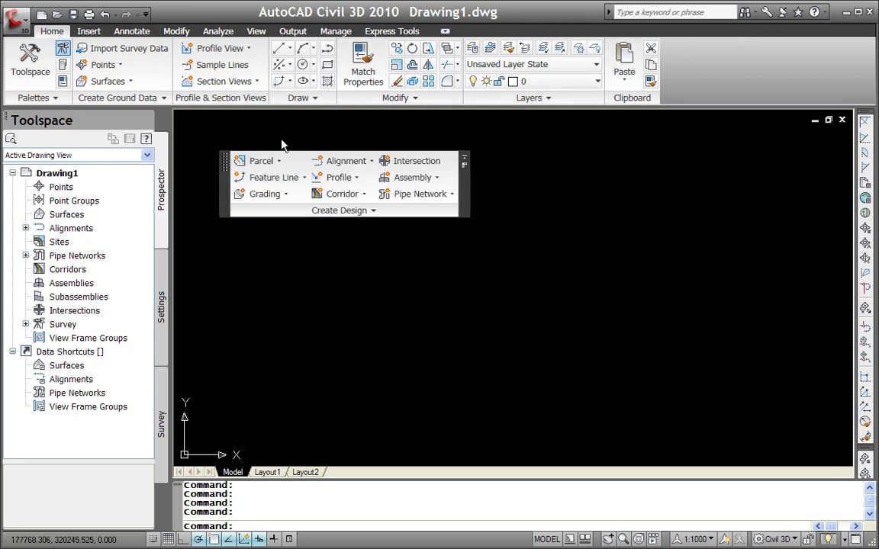
pyautogui.click(219, 32)
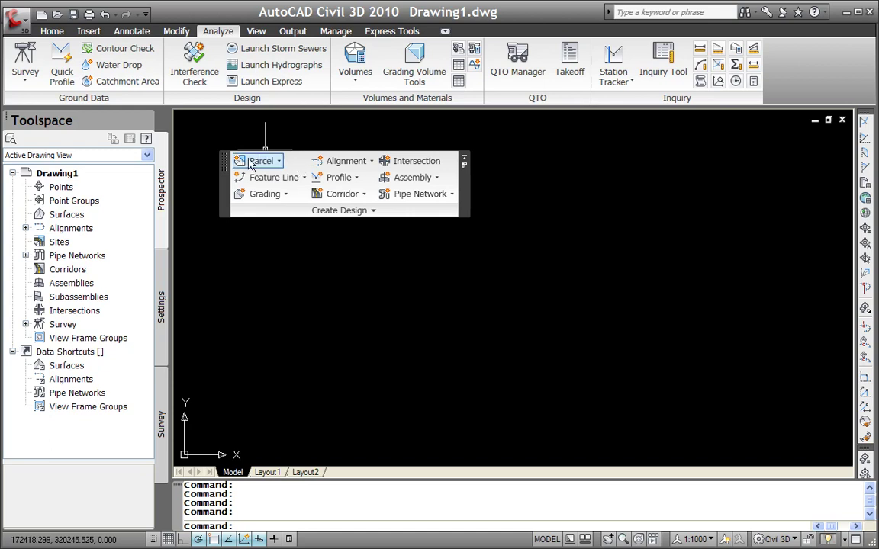
pyautogui.moveTo(229, 168)
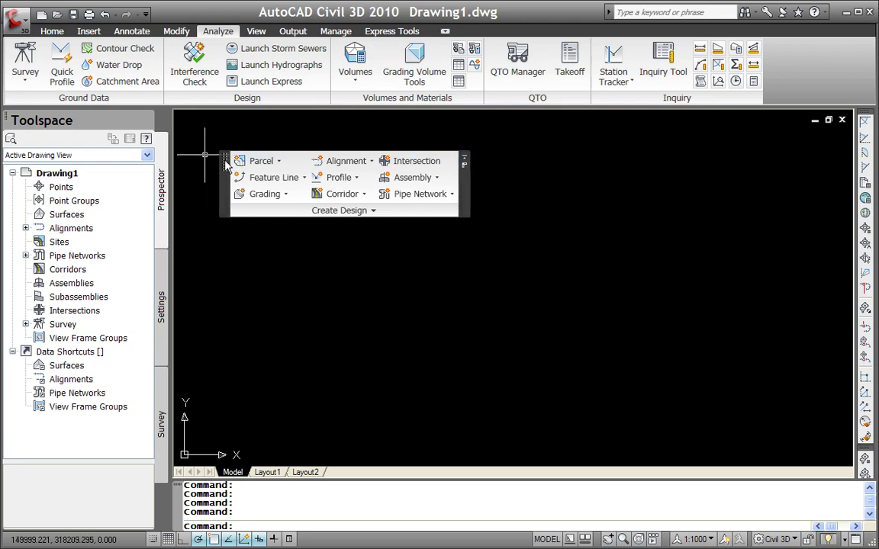
pyautogui.moveTo(227, 165); pyautogui.dragTo(194, 79)
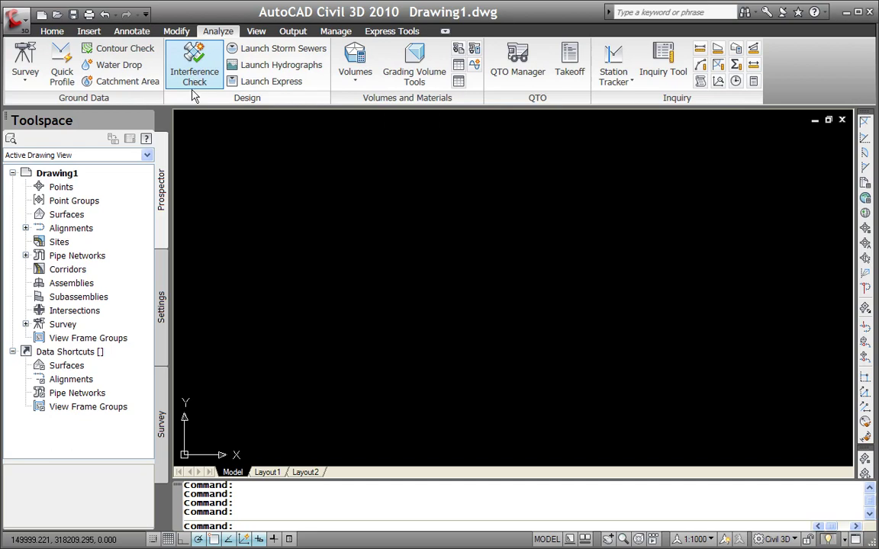
pyautogui.click(50, 32)
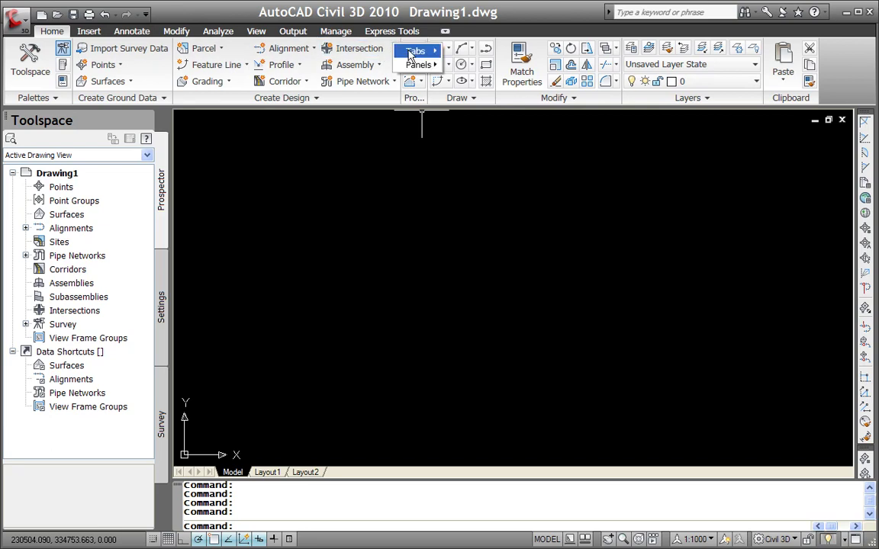
# Hide the Home ribbon's Clipboard panel and show it again.
pyautogui.moveTo(416, 54)
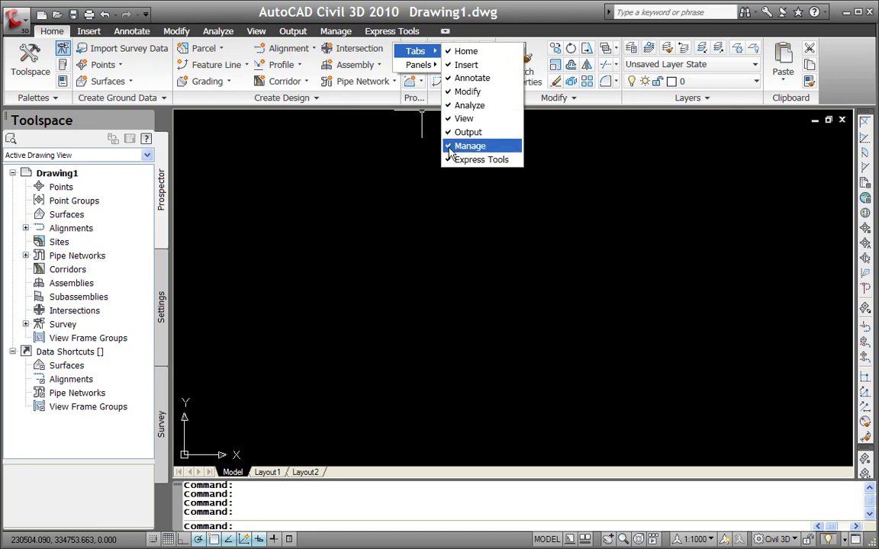
pyautogui.moveTo(436, 67)
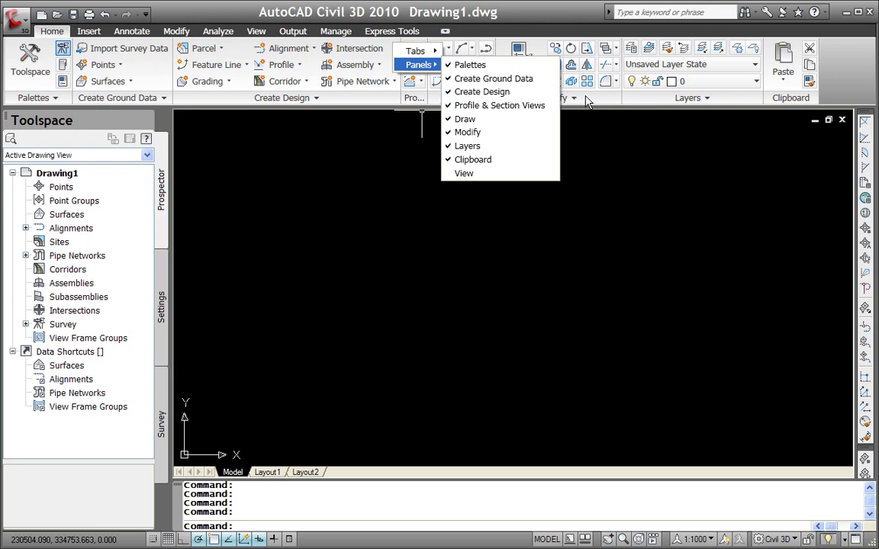
pyautogui.click(473, 161)
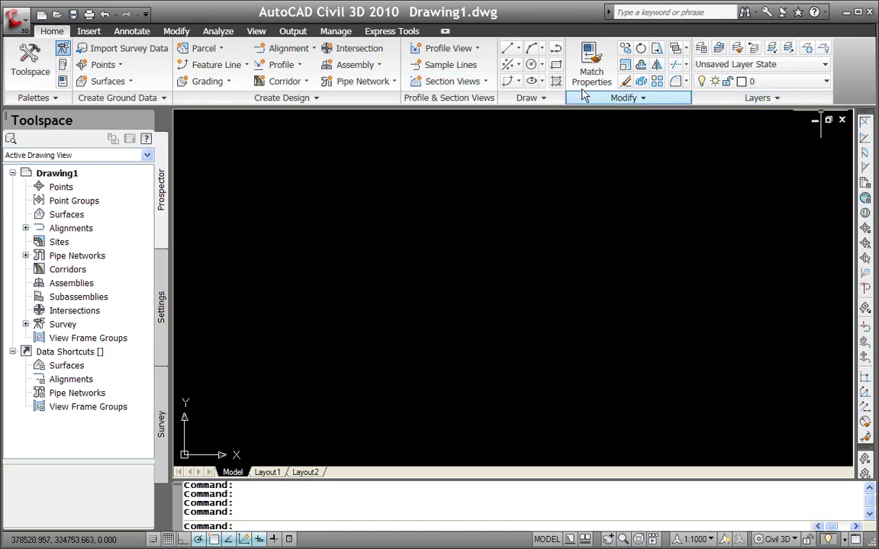
pyautogui.rightClick(494, 47)
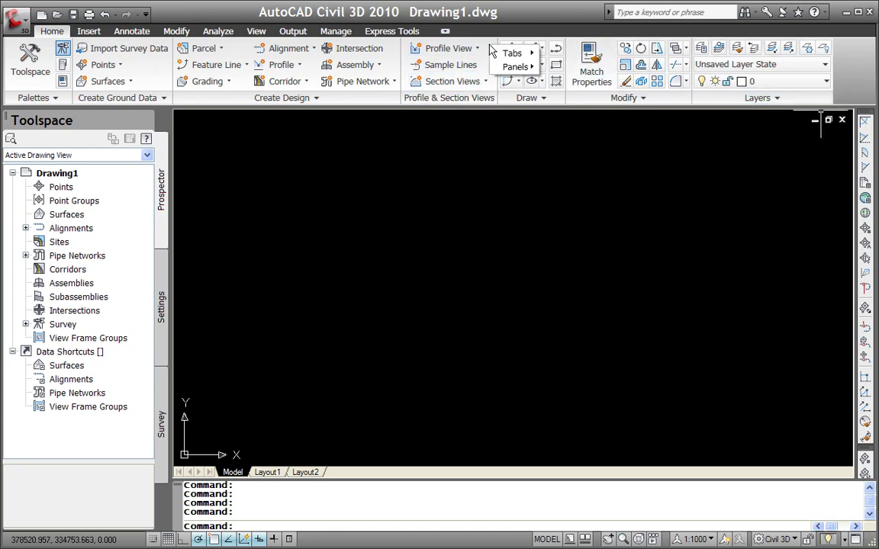
pyautogui.moveTo(508, 69)
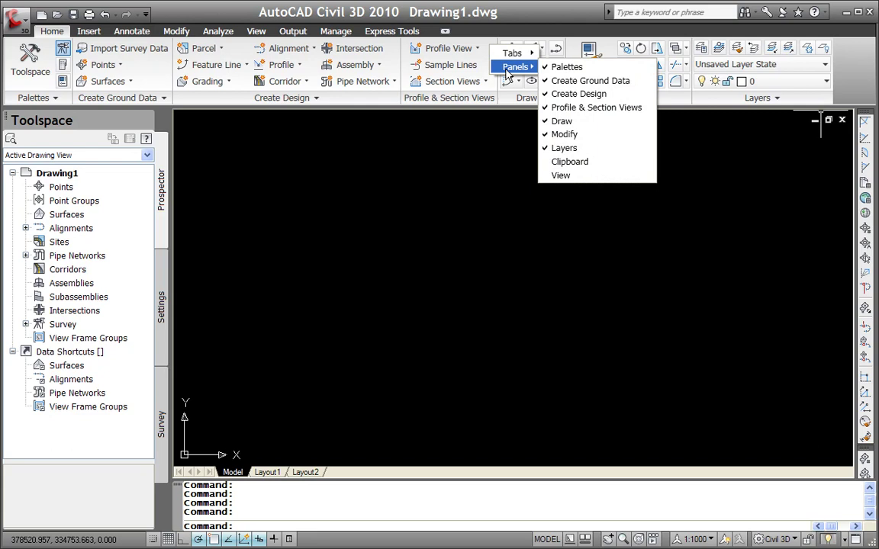
pyautogui.click(565, 162)
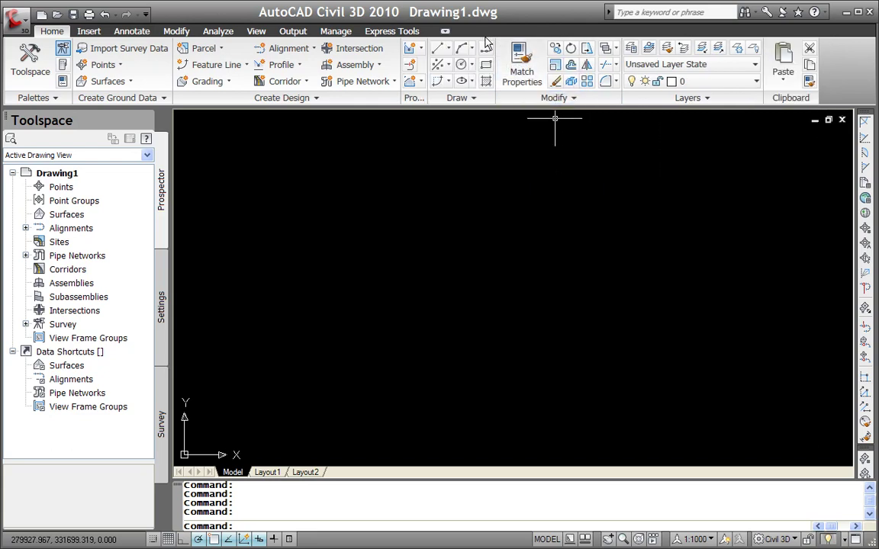
# Add the View panel to the Home ribbon.
pyautogui.rightClick(404, 46)
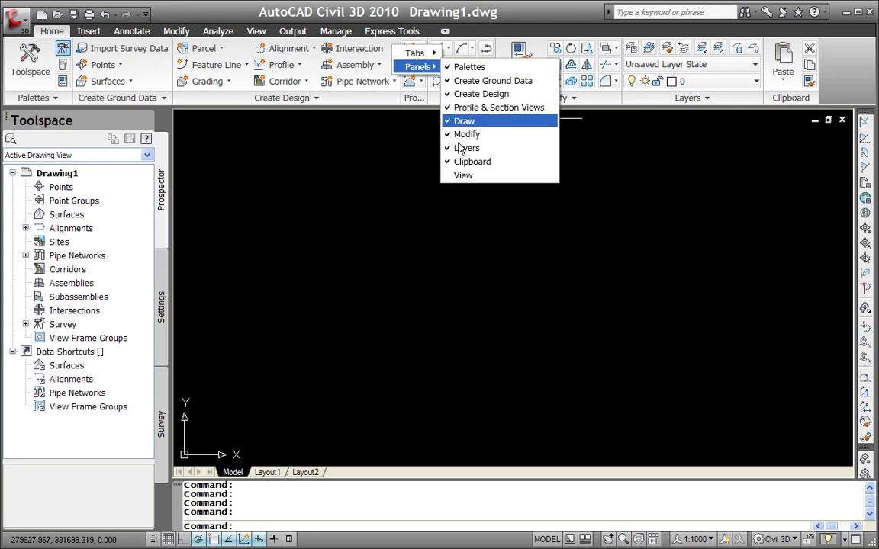
pyautogui.click(464, 176)
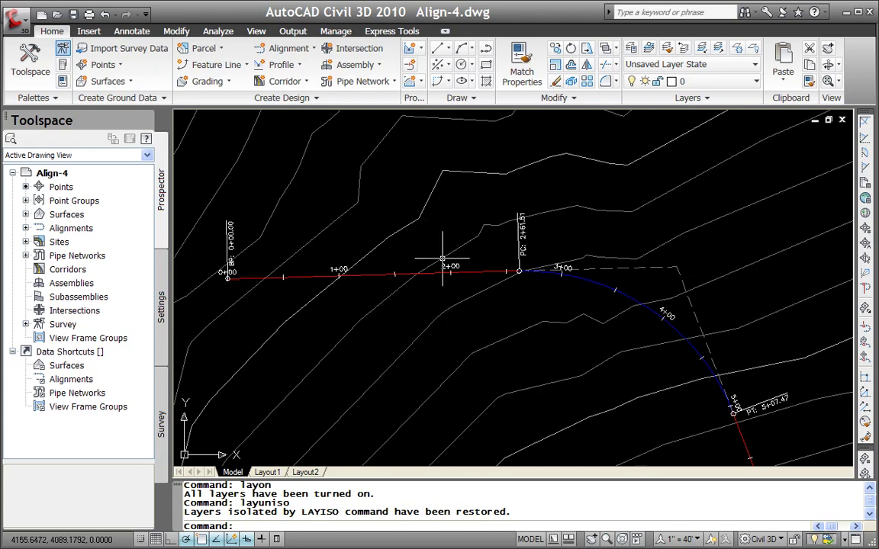
# Select the road alignment, examine its contextual commands including the Alignment Properties options, and clear the selection.
pyautogui.click(381, 274)
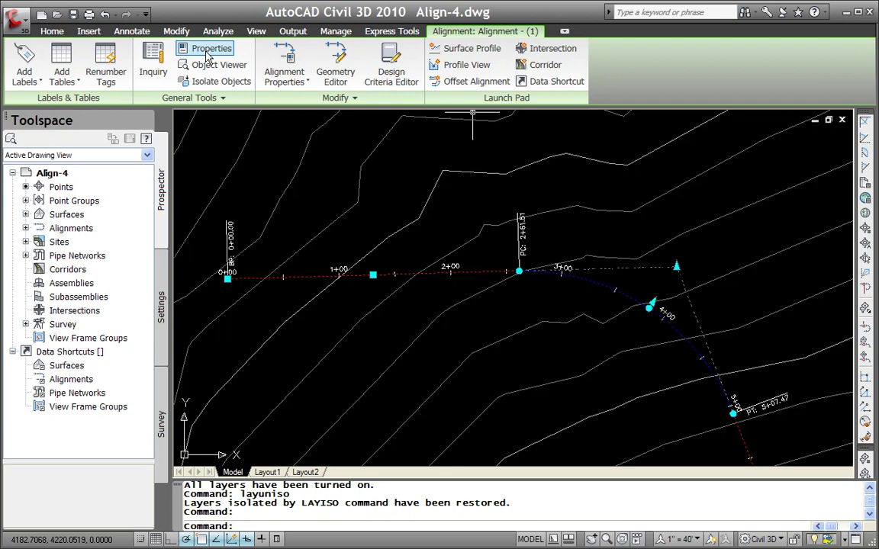
pyautogui.click(307, 83)
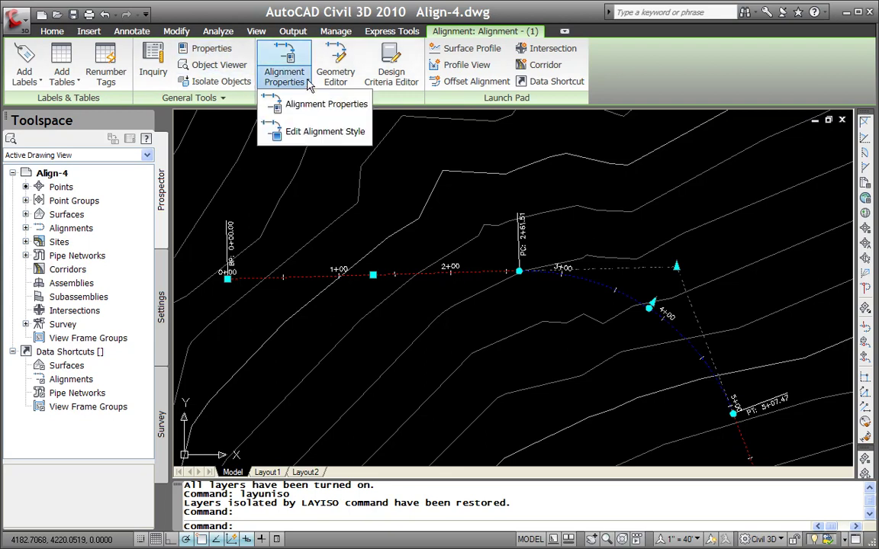
pyautogui.click(336, 97)
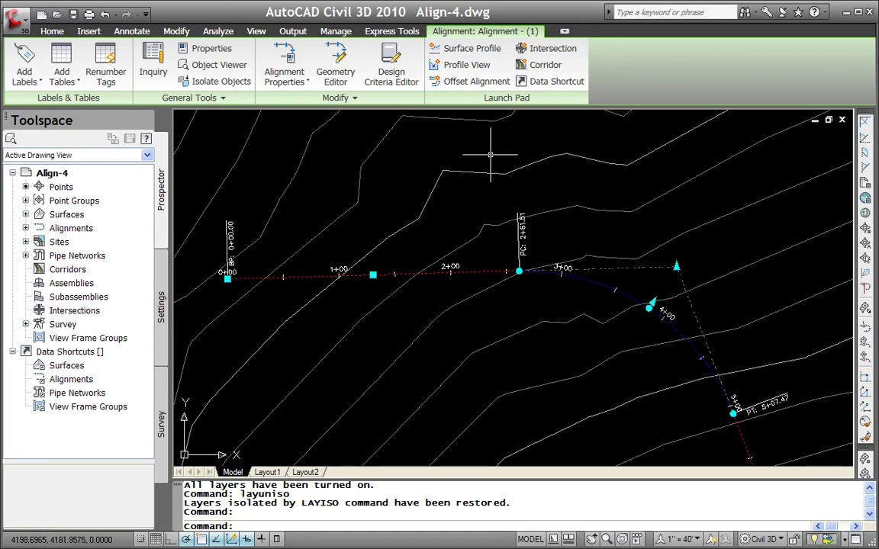
pyautogui.press('Escape')
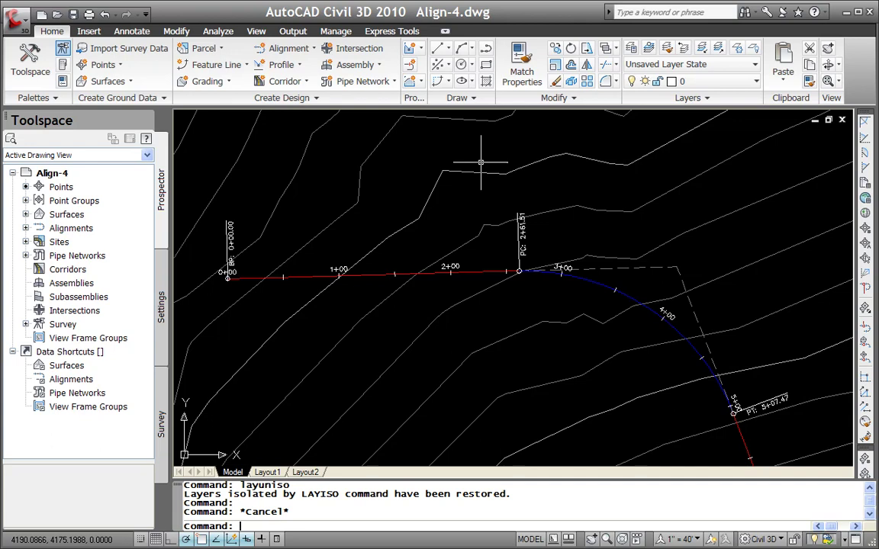
# Compare the contextual commands for the alignment and surface contours selected together with those for the alignment alone, and clear the selection.
pyautogui.click(465, 272)
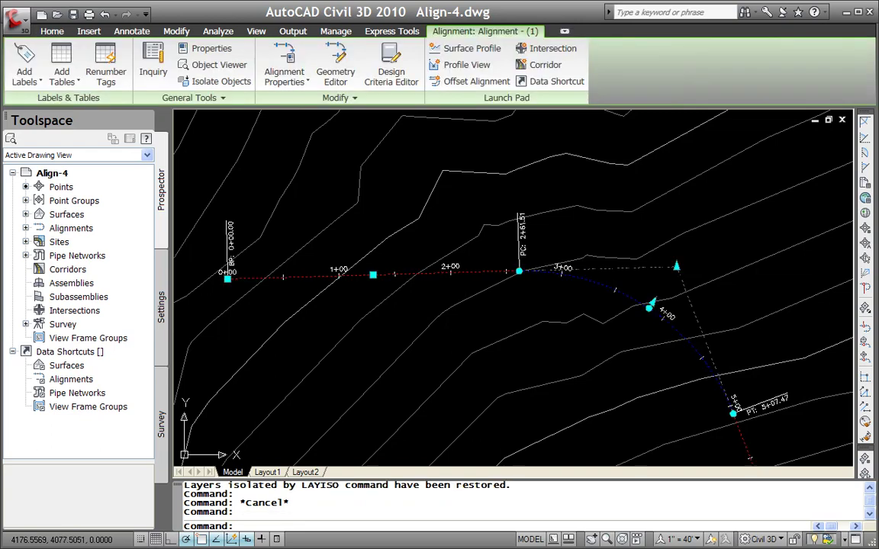
pyautogui.click(474, 239)
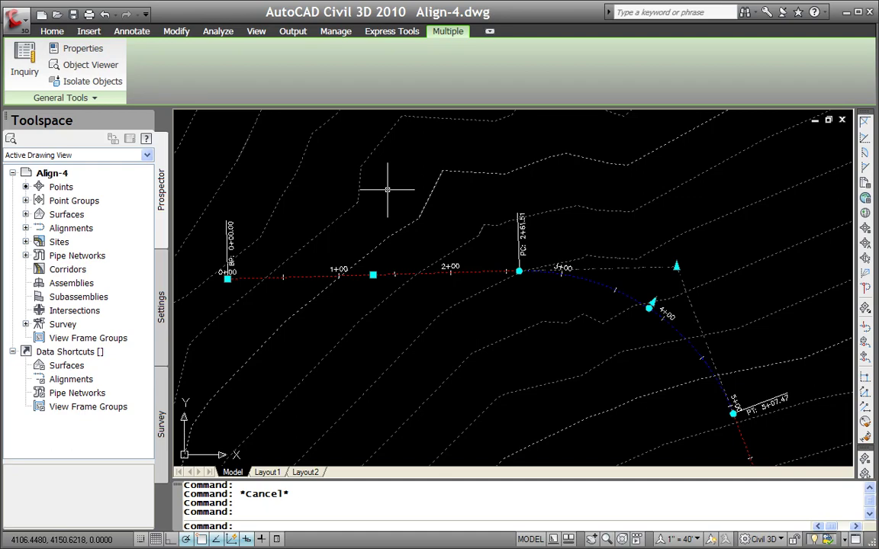
pyautogui.press('Escape')
pyautogui.click(380, 273)
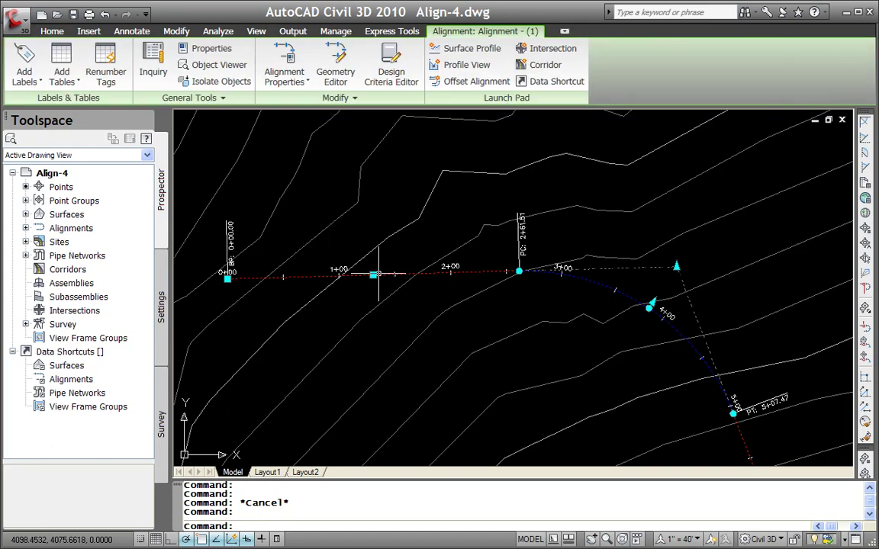
pyautogui.press('Escape')
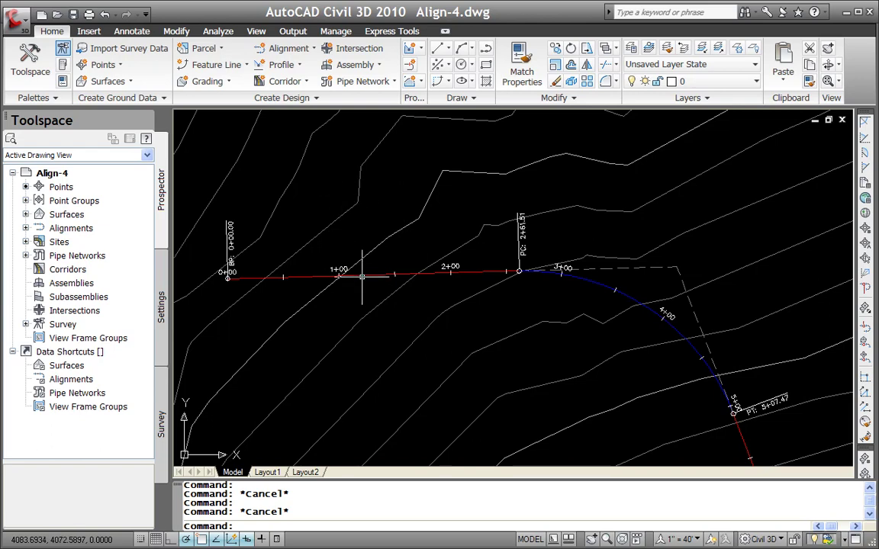
# Bring up the Alignment and Surface command sets from the Modify ribbon without selecting any object in the drawing.
pyautogui.click(180, 34)
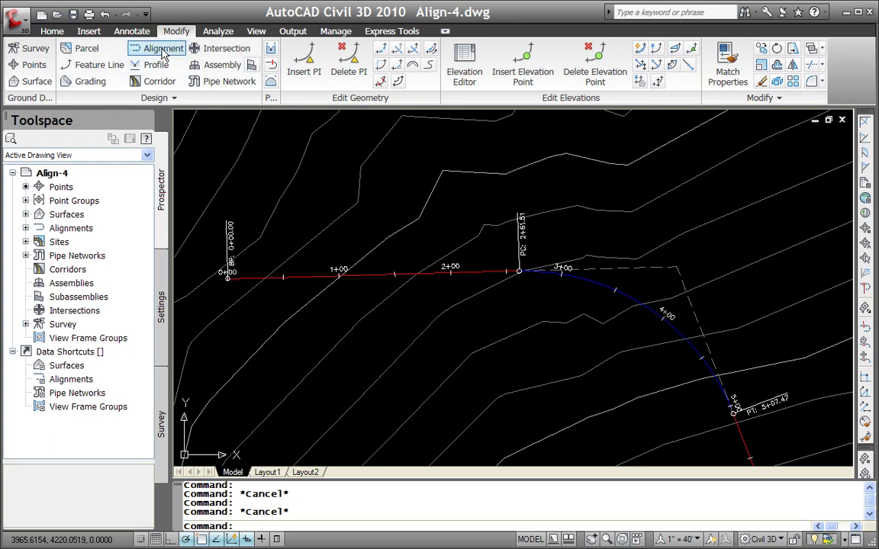
pyautogui.click(163, 50)
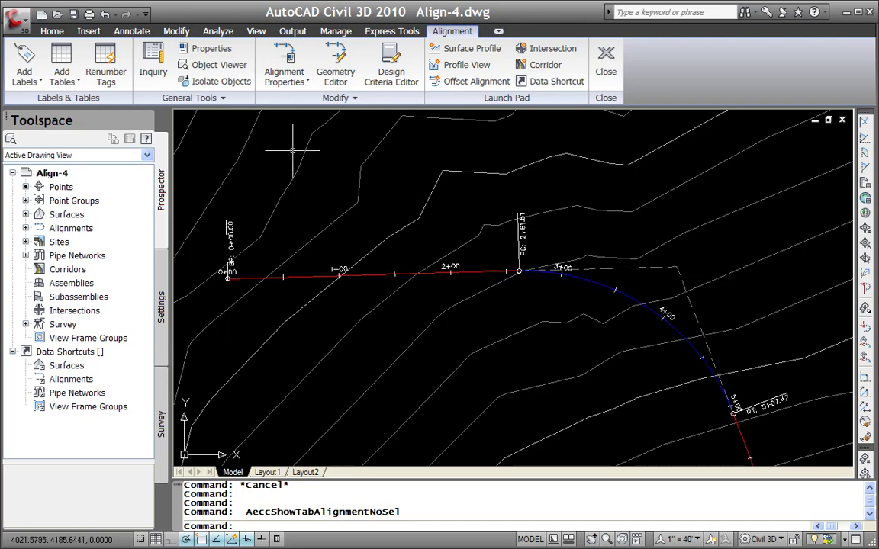
pyautogui.click(179, 32)
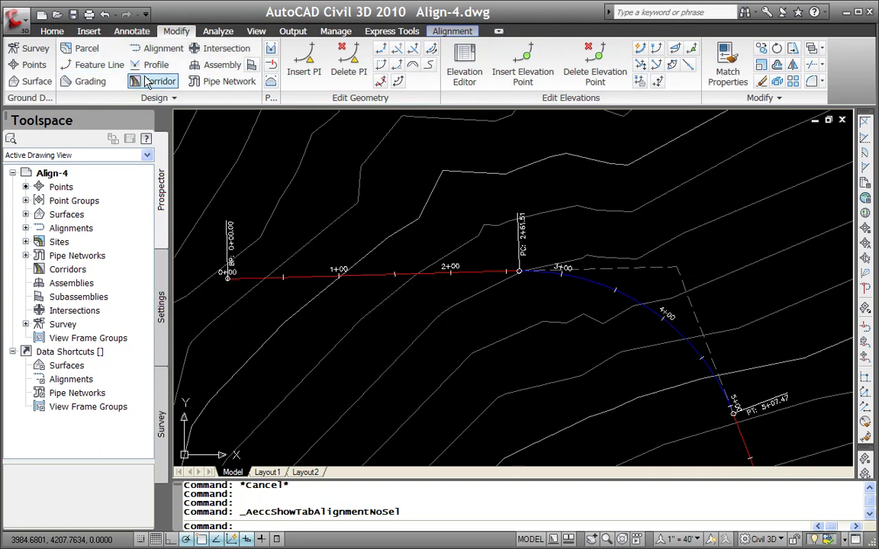
pyautogui.click(33, 85)
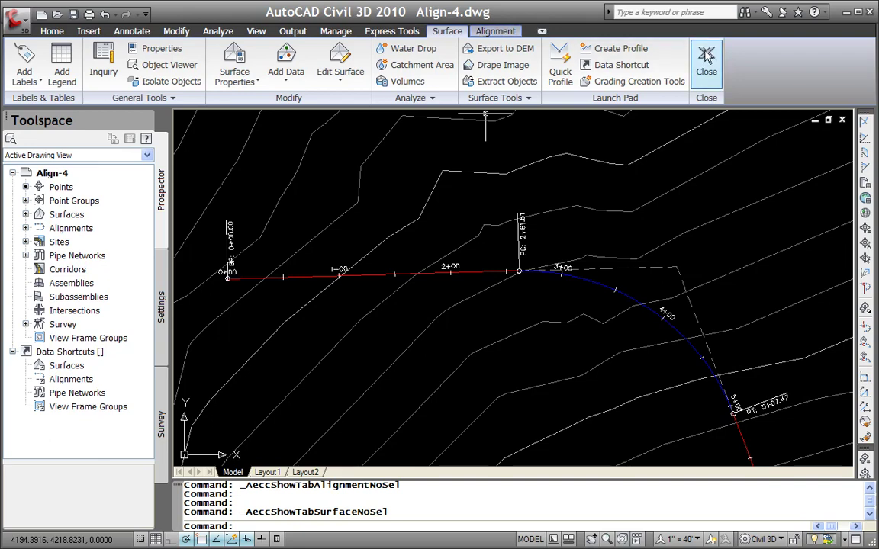
# Switch back and forth between the open Surface and Alignment command sets to compare their tools.
pyautogui.click(482, 33)
pyautogui.click(450, 34)
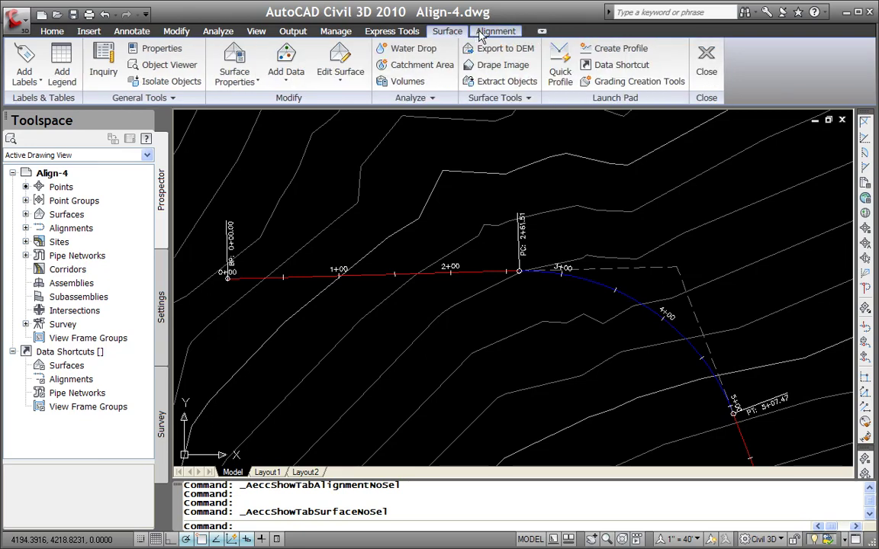
pyautogui.click(480, 35)
pyautogui.click(458, 34)
pyautogui.click(472, 36)
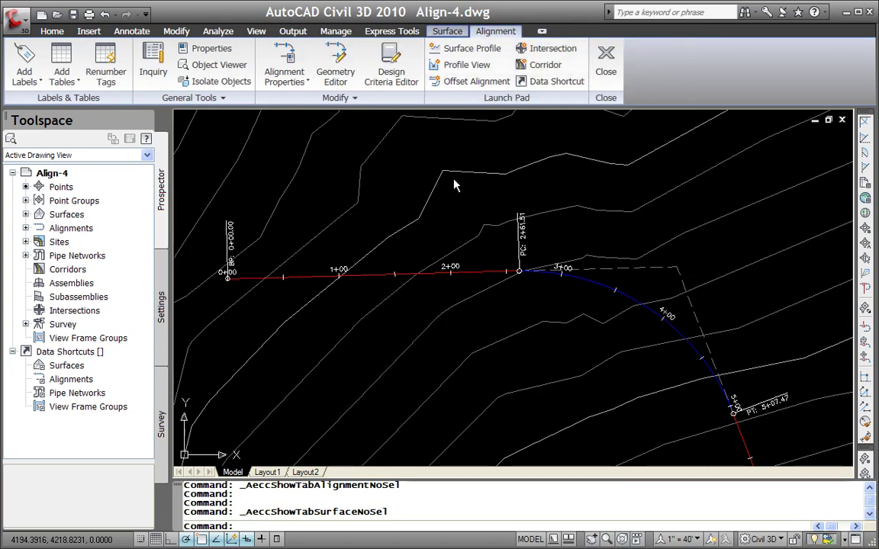
pyautogui.click(426, 273)
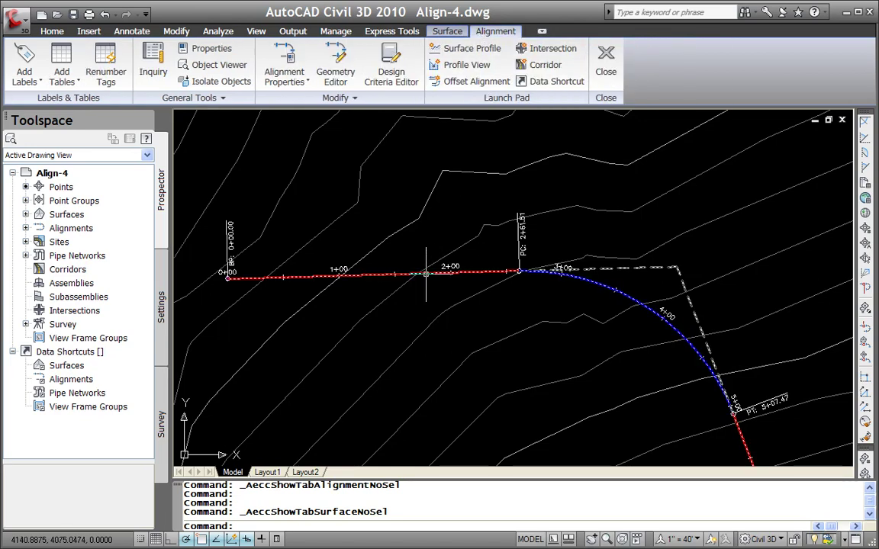
# Examine the Edit Surface commands offered in the Surface command set, and close the list without choosing one.
pyautogui.click(447, 31)
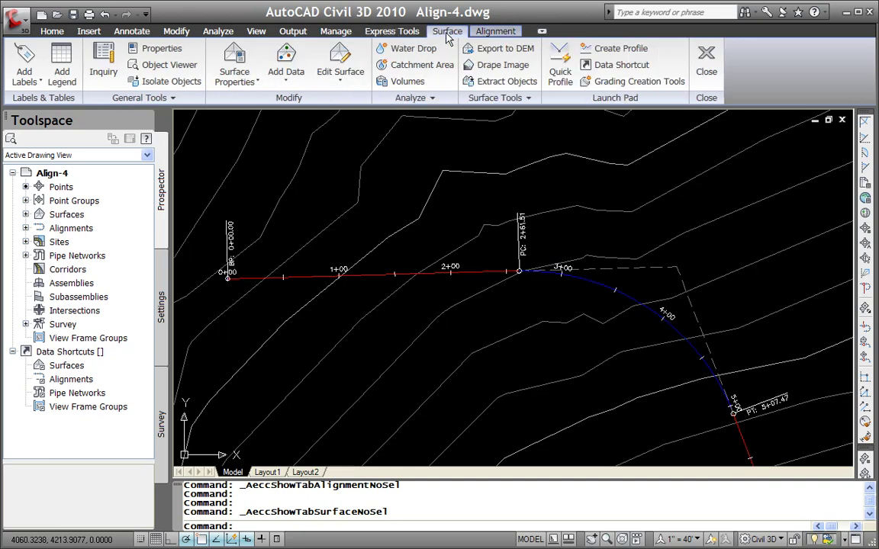
pyautogui.click(340, 85)
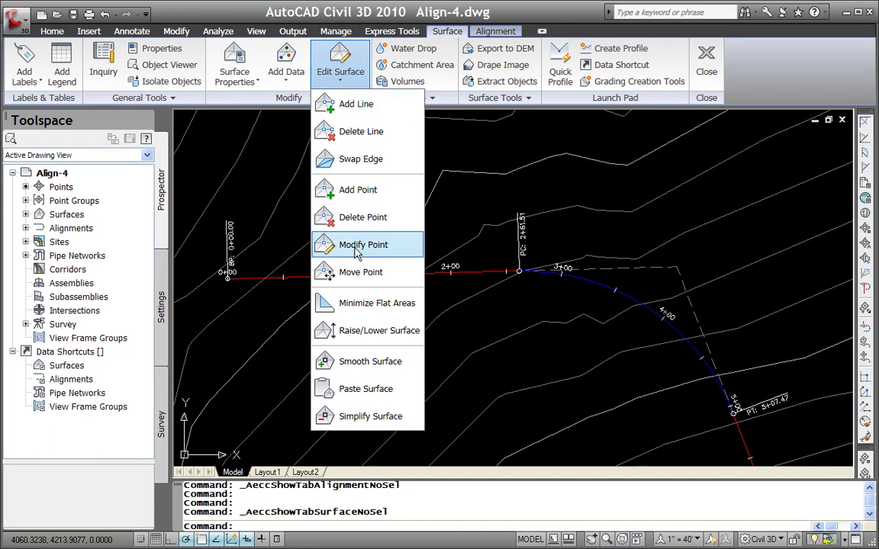
pyautogui.click(448, 218)
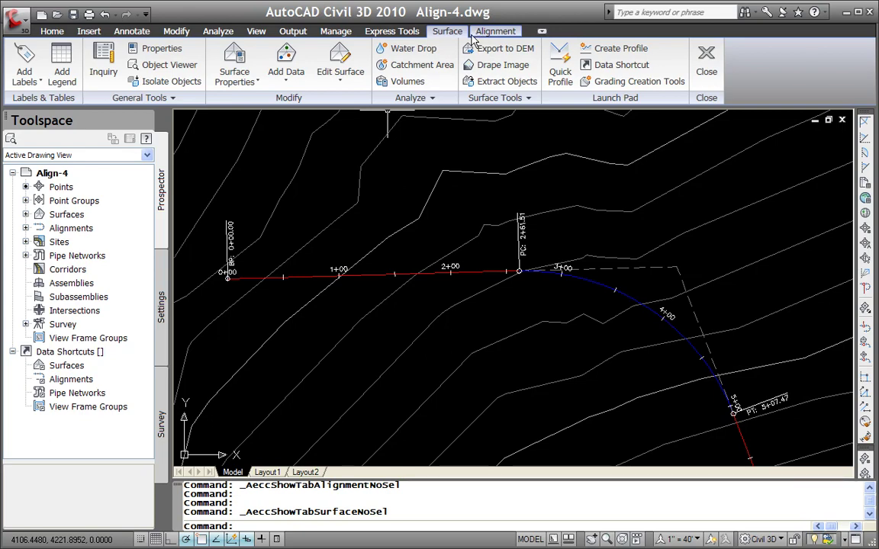
# Select the alignment while the Surface command set is active to view its contextual commands, and clear the selection.
pyautogui.click(424, 273)
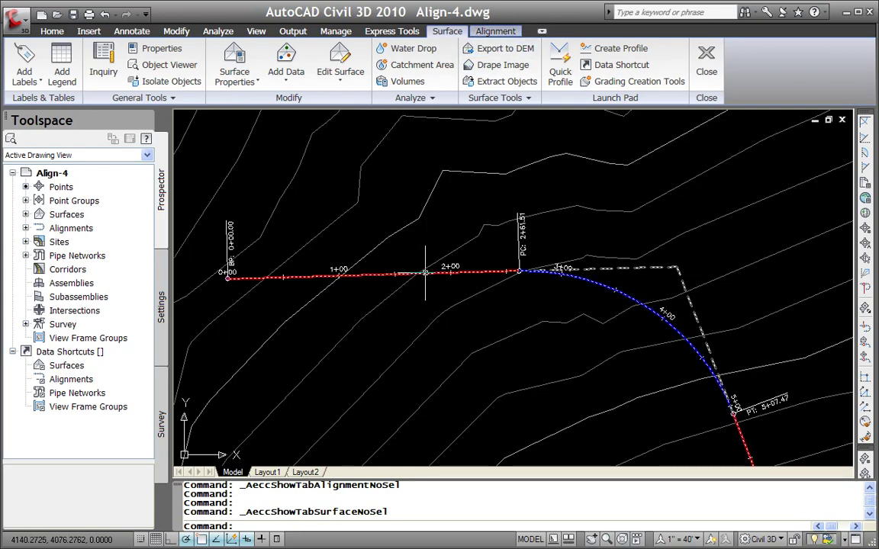
pyautogui.click(480, 271)
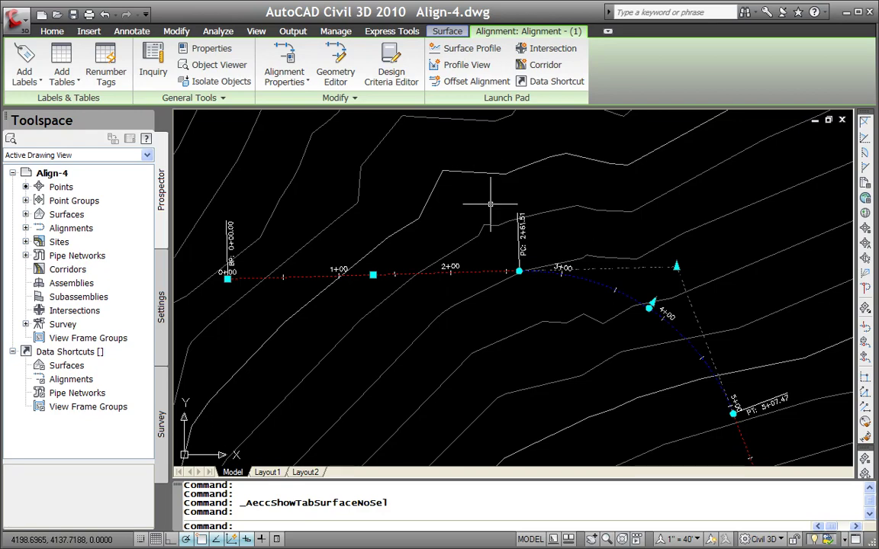
pyautogui.press('Escape')
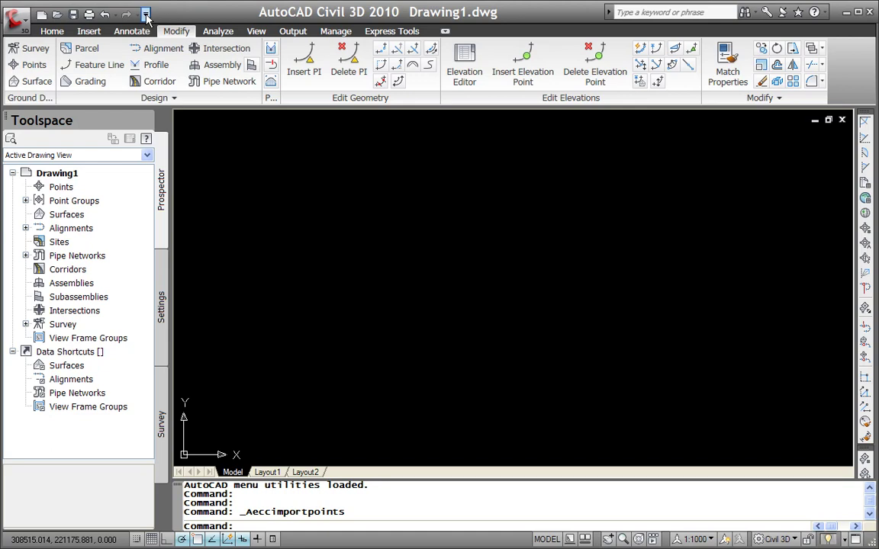
# Open the full command list for customizing the Quick Access Toolbar and search all commands for "import points".
pyautogui.click(146, 15)
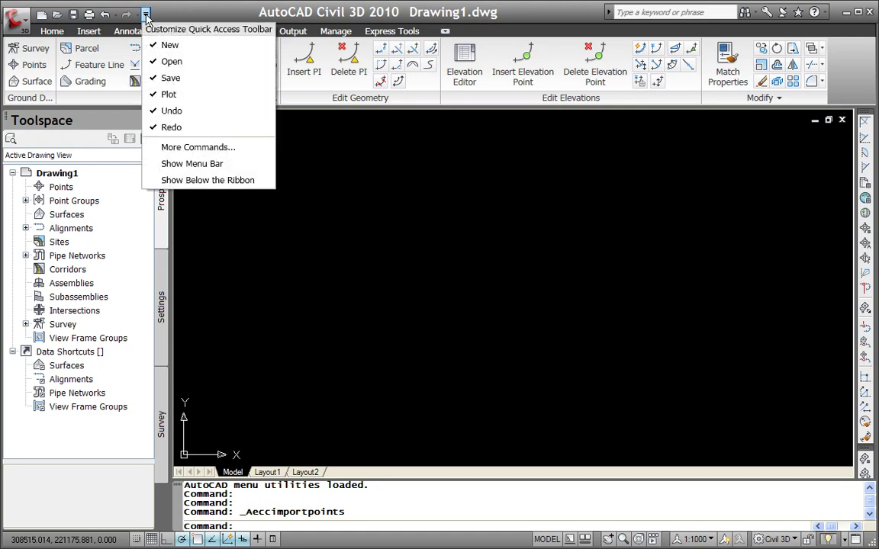
pyautogui.click(243, 152)
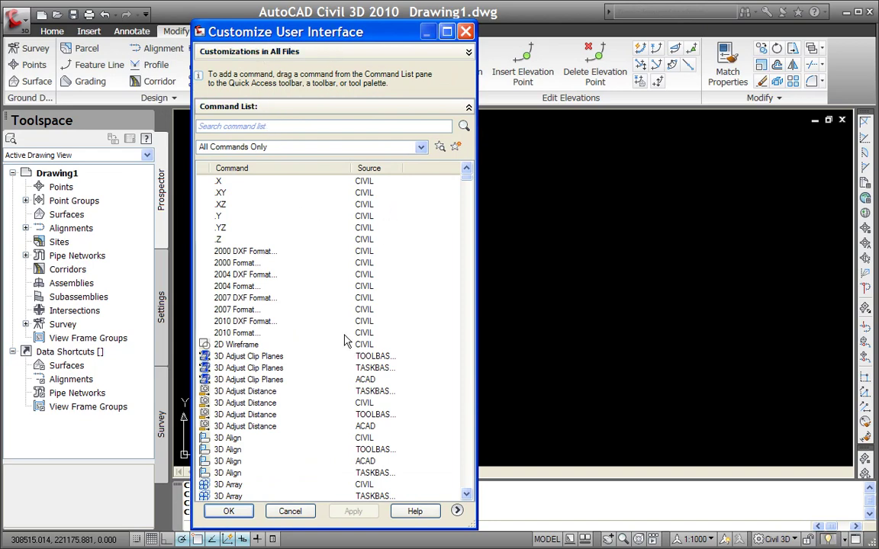
pyautogui.click(280, 148)
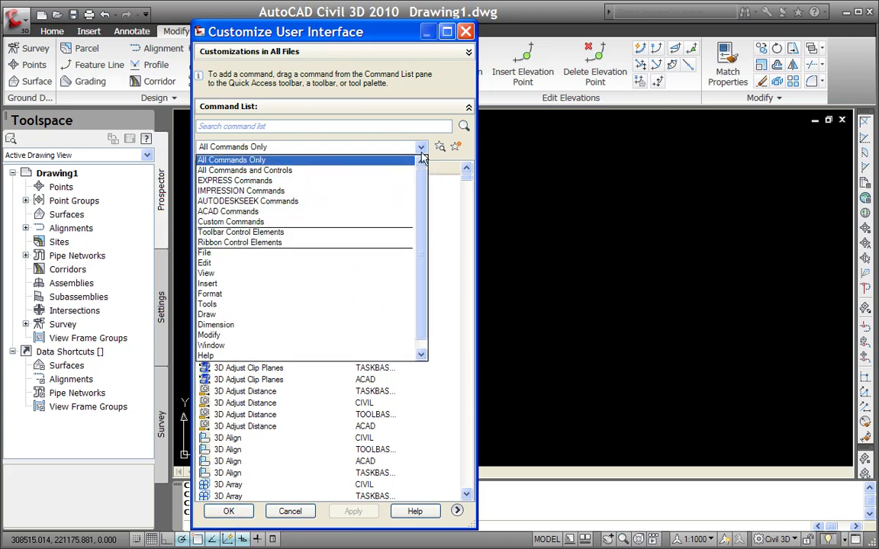
pyautogui.click(396, 146)
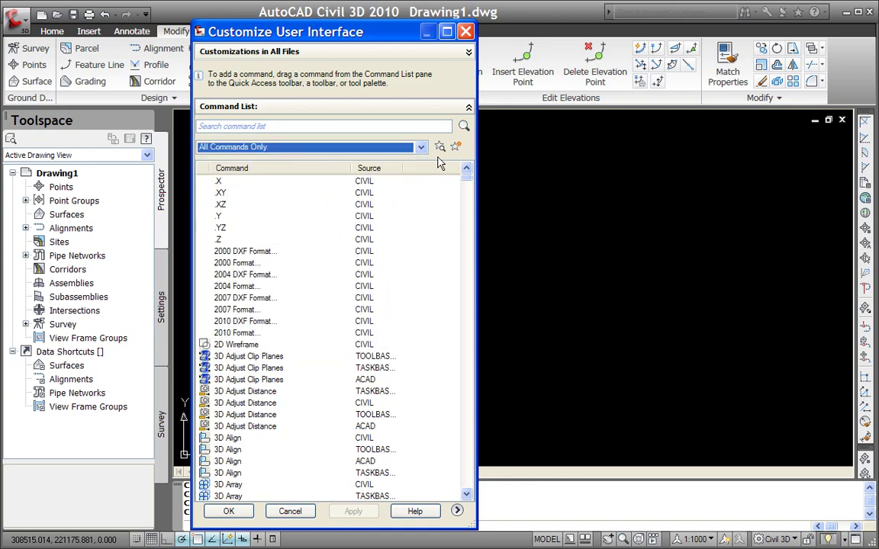
pyautogui.click(281, 128)
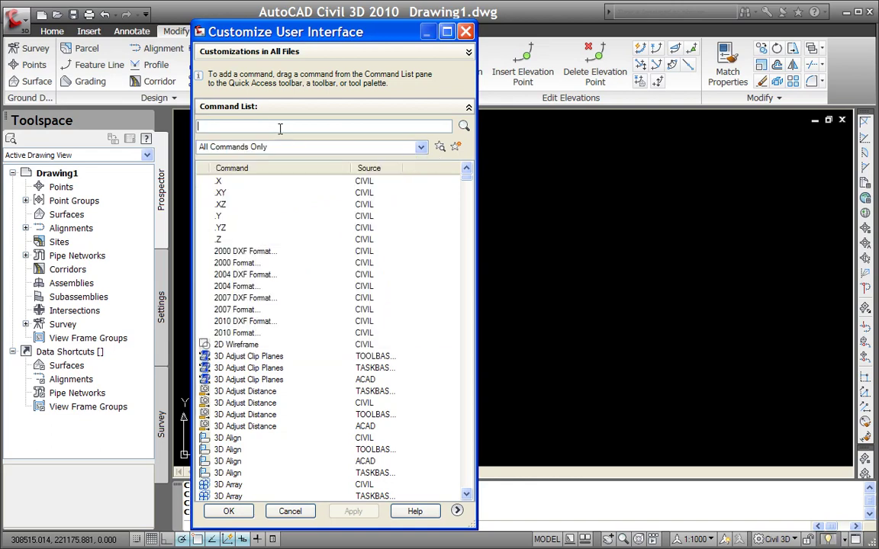
pyautogui.write('im')
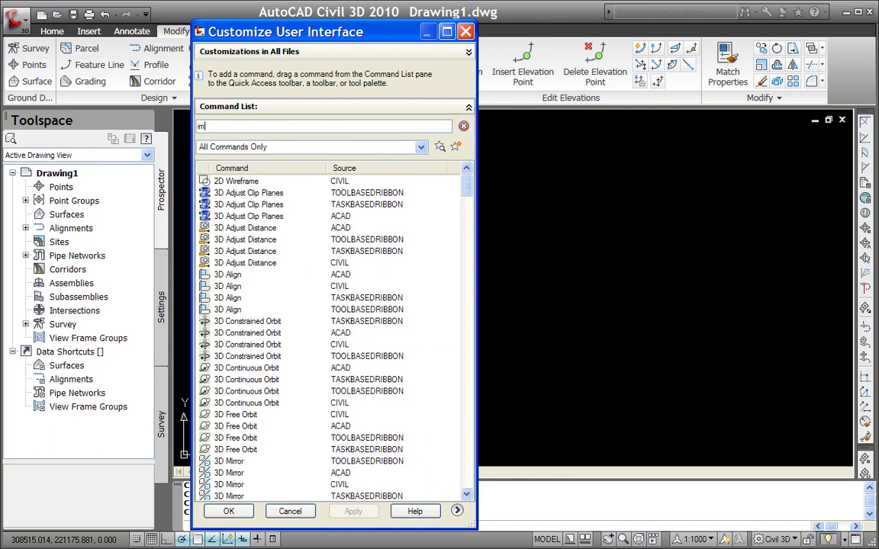
pyautogui.write('port po')
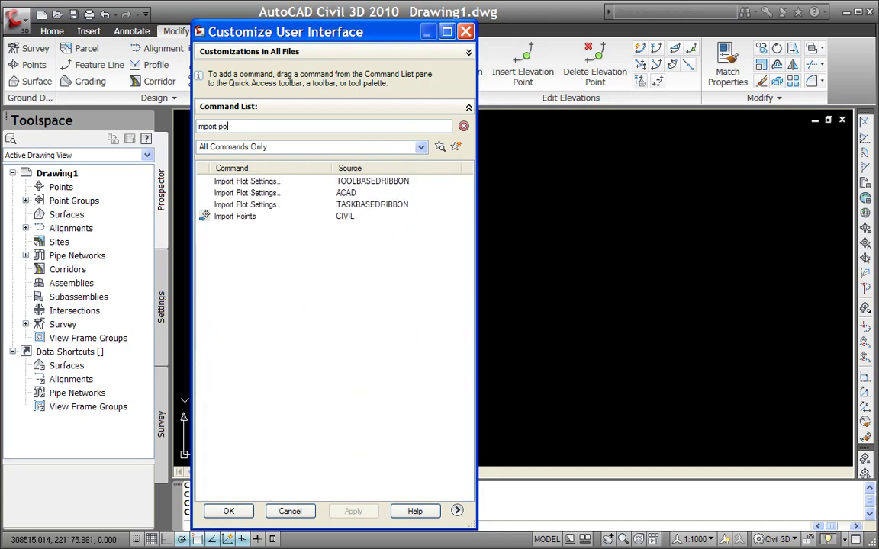
pyautogui.write('ints')
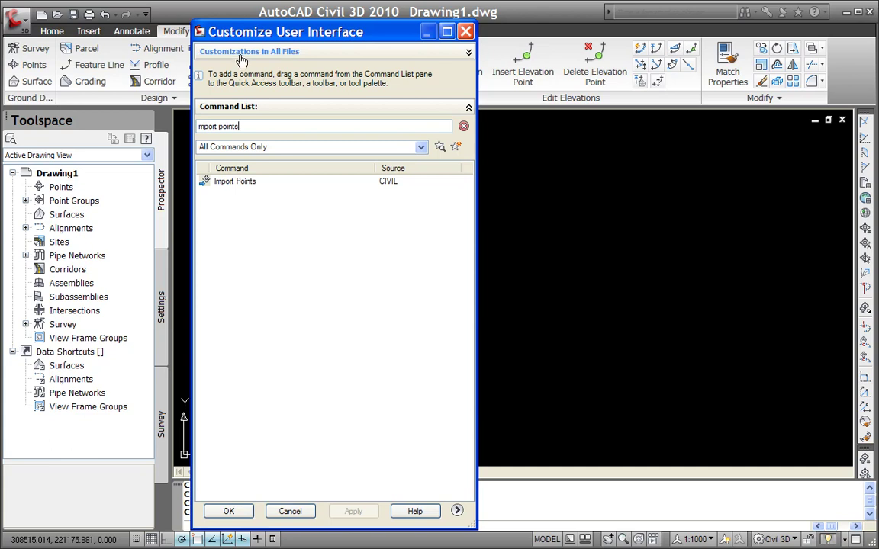
# Add the Import Points command to the Quick Access Toolbar and test it by opening its dialog, cancelling without importing.
pyautogui.click(206, 183)
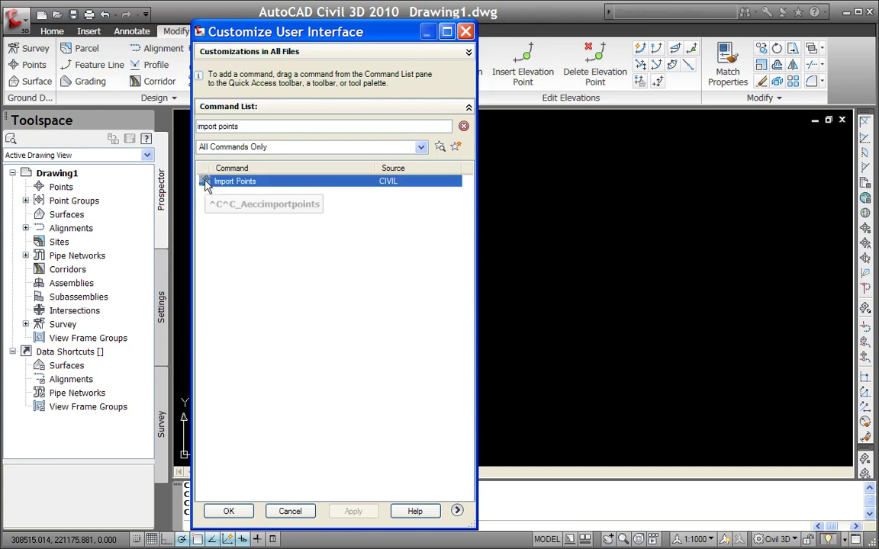
pyautogui.moveTo(204, 181); pyautogui.dragTo(150, 16)
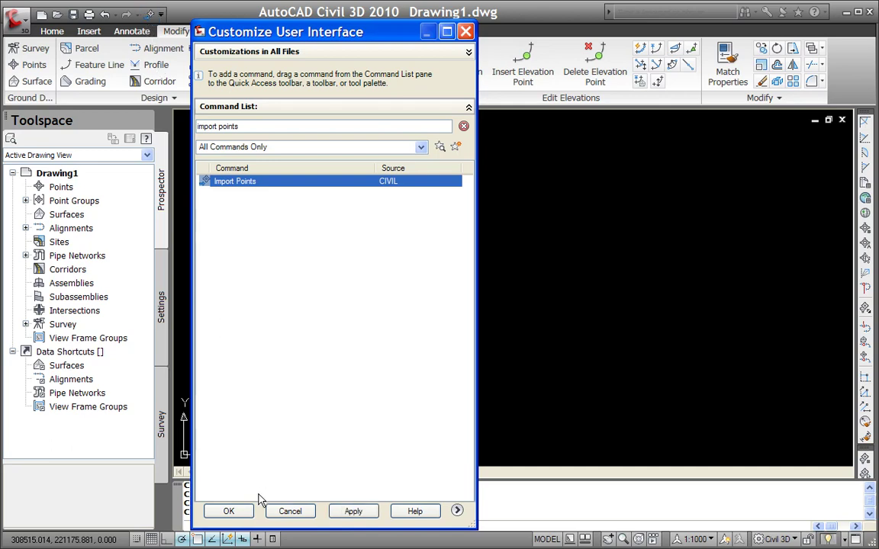
pyautogui.click(229, 511)
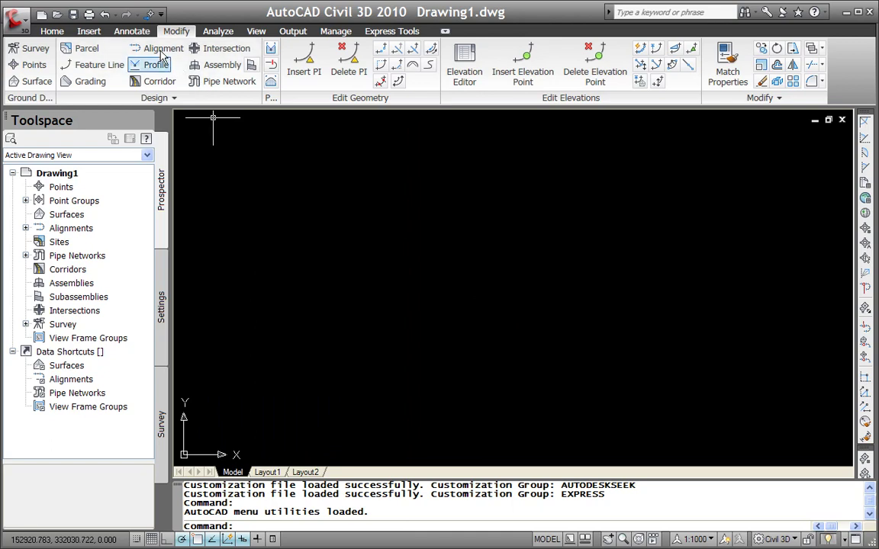
pyautogui.click(150, 15)
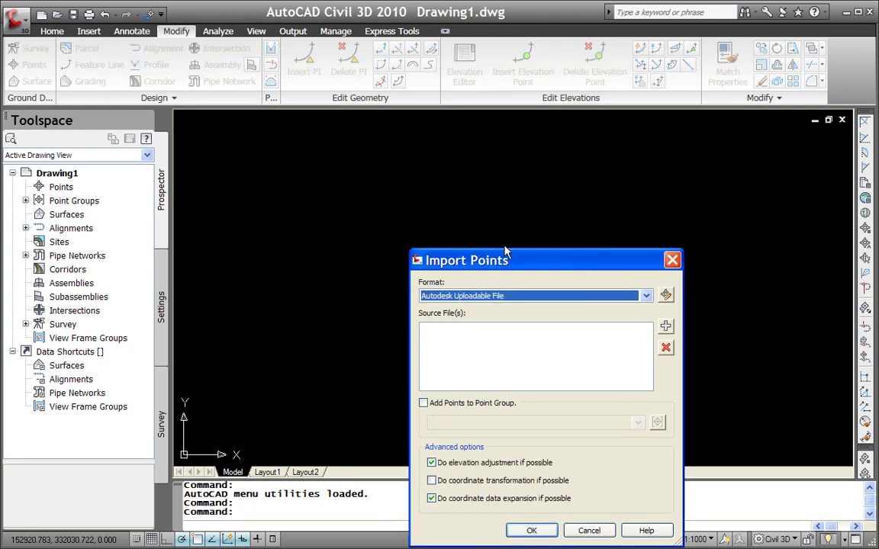
pyautogui.click(585, 532)
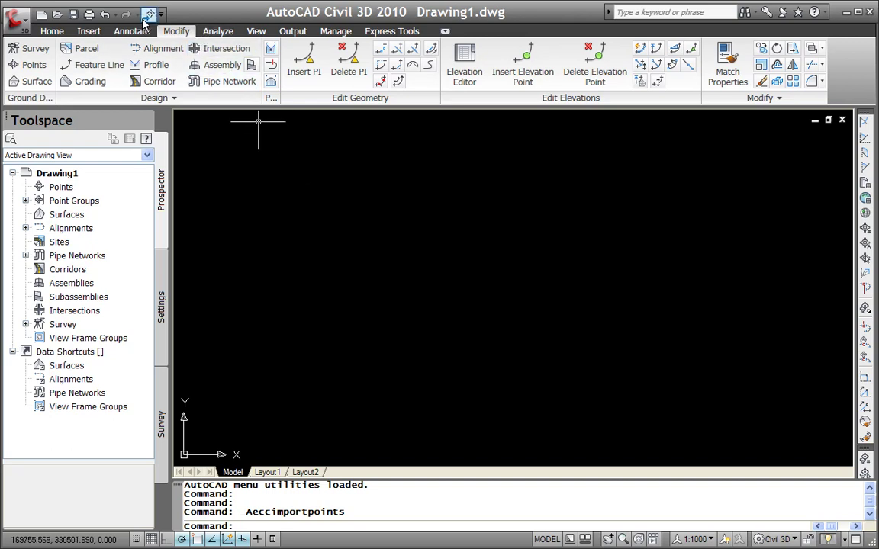
# Check the Quick Access Toolbar option for the Intersection and Convert 2D to 3D Polylines commands without adding either one.
pyautogui.rightClick(217, 53)
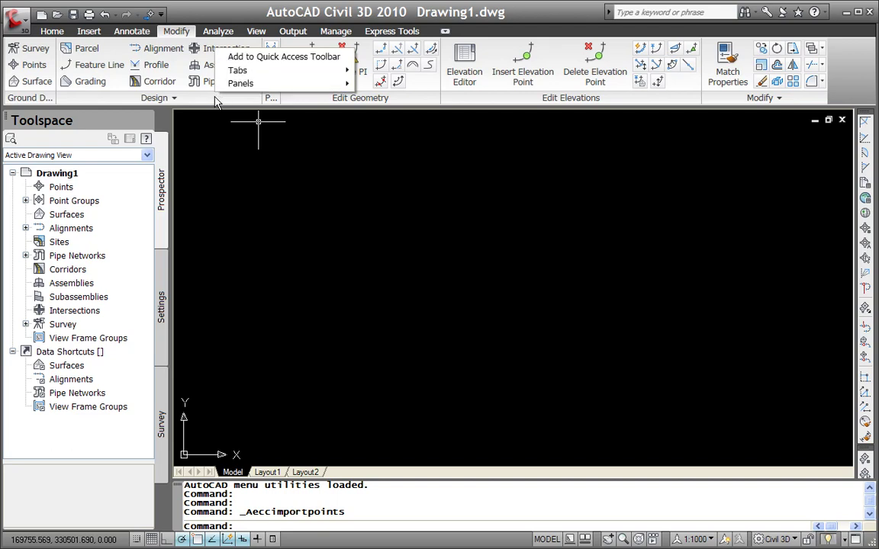
pyautogui.click(174, 98)
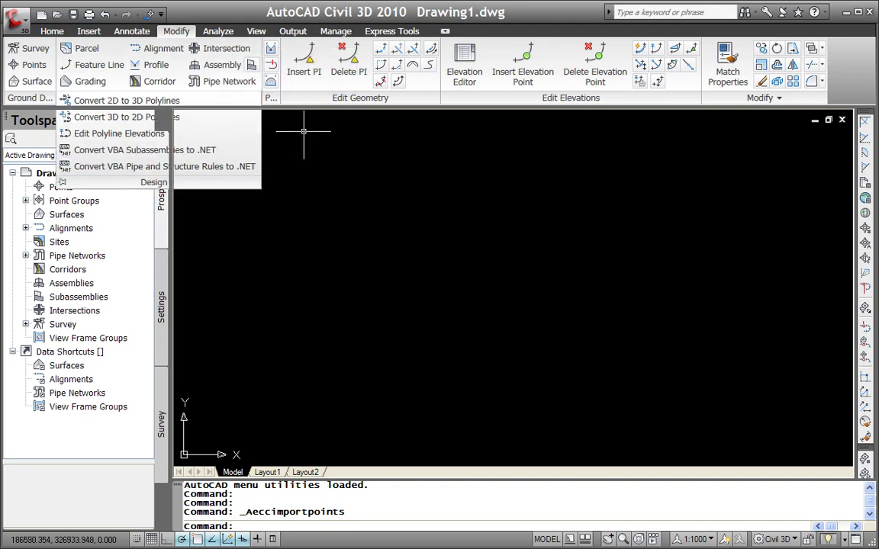
pyautogui.click(174, 98)
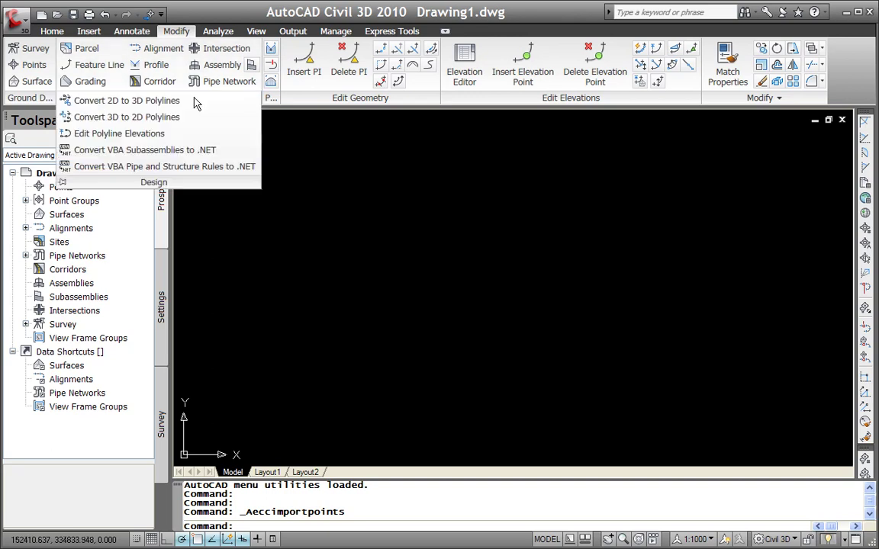
pyautogui.rightClick(172, 107)
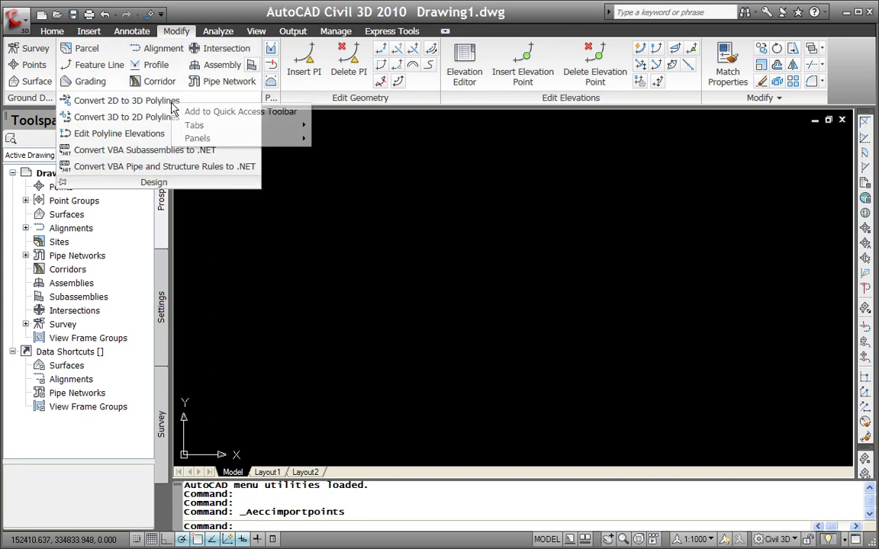
pyautogui.click(350, 167)
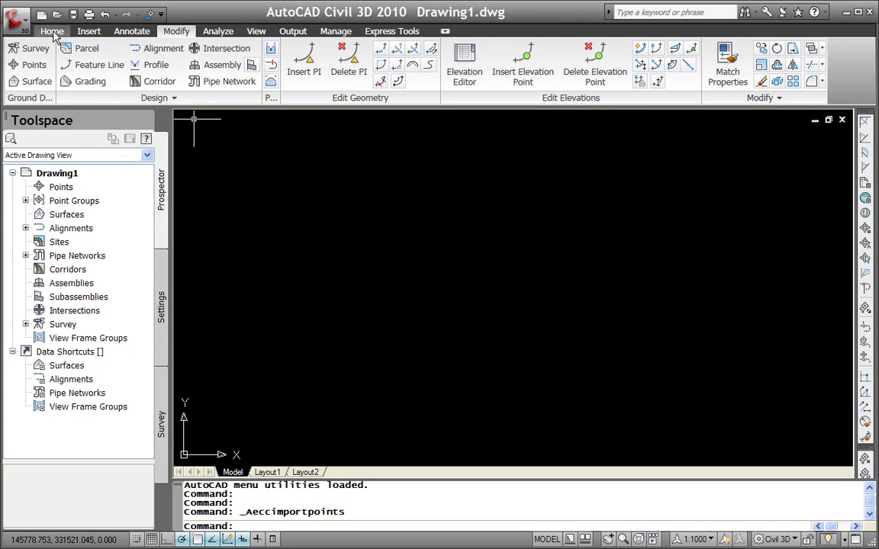
# Add the Corridor command group from the Home ribbon's Create Design commands to the Quick Access Toolbar.
pyautogui.click(52, 31)
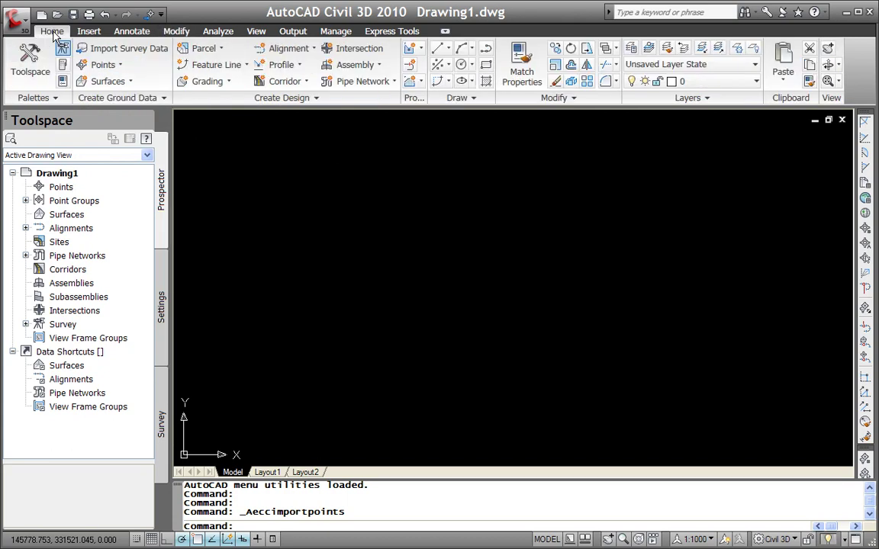
pyautogui.click(221, 49)
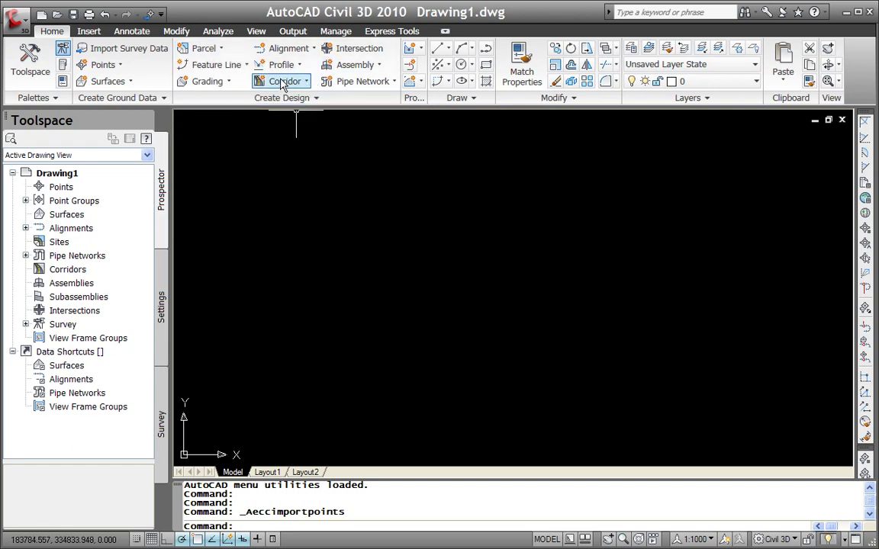
pyautogui.rightClick(281, 82)
pyautogui.click(299, 88)
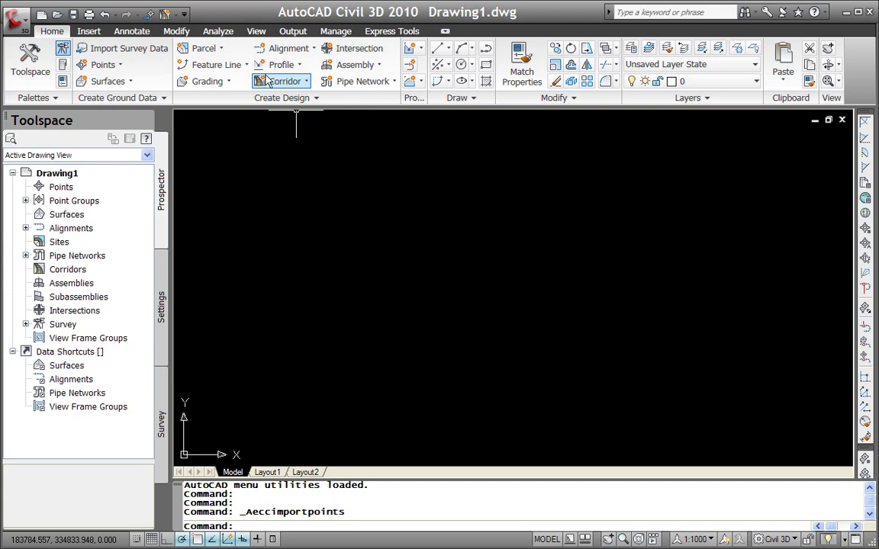
# Compare the Corridor commands offered in the ribbon with those in the Quick Access Toolbar, choosing none.
pyautogui.click(307, 82)
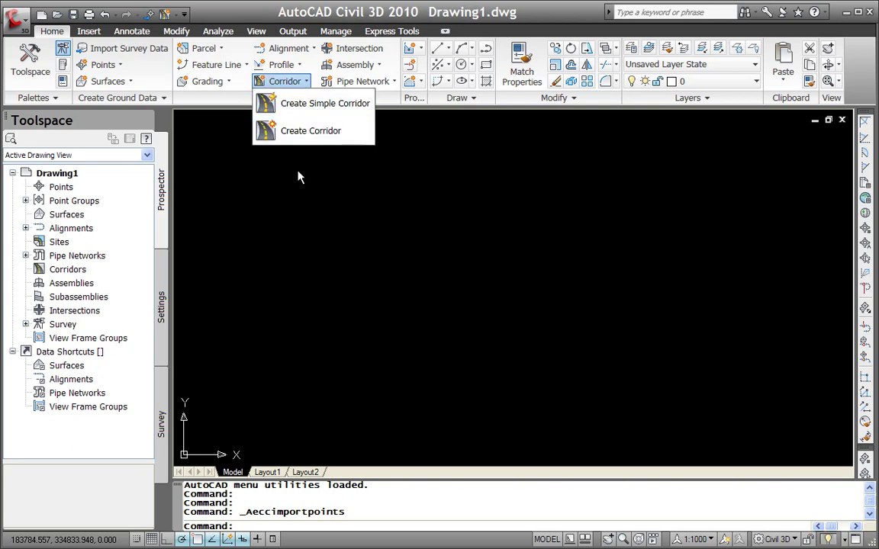
pyautogui.click(180, 15)
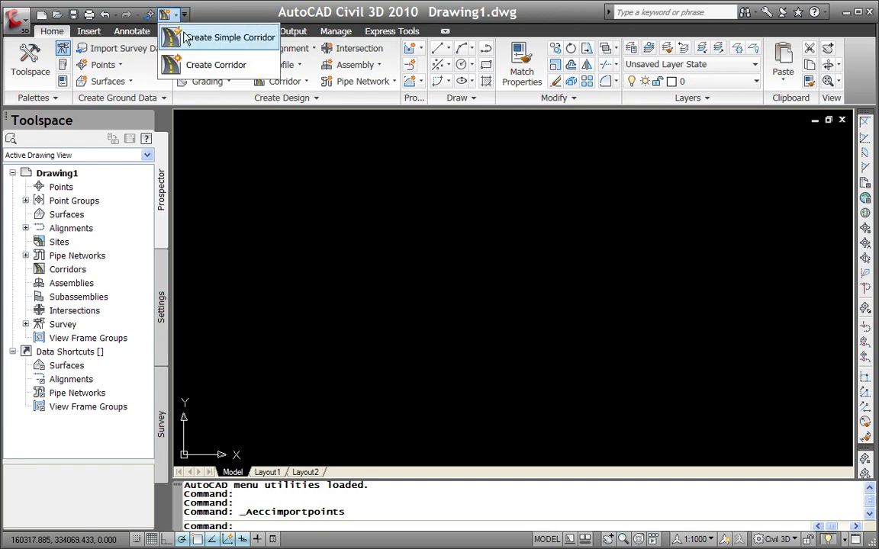
pyautogui.click(218, 147)
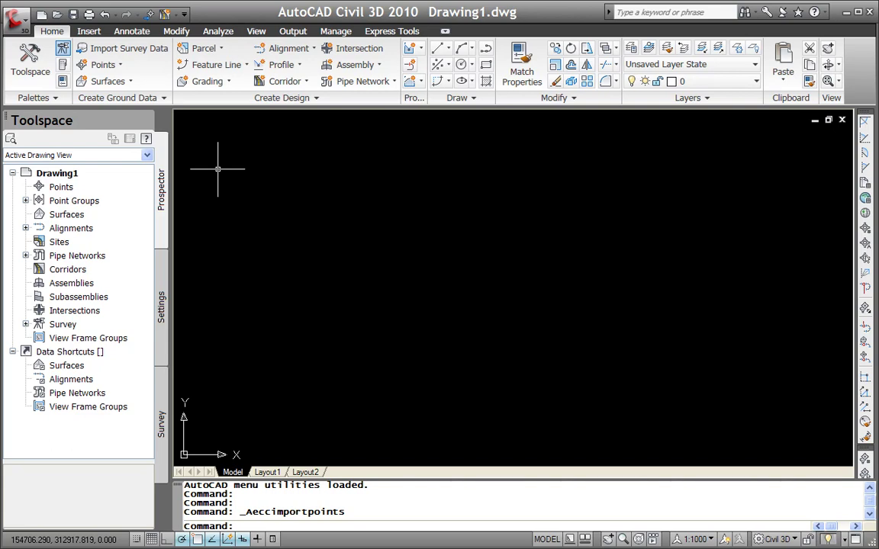
# Add a separator between the Import Points and Corridor commands on the Quick Access Toolbar.
pyautogui.rightClick(151, 17)
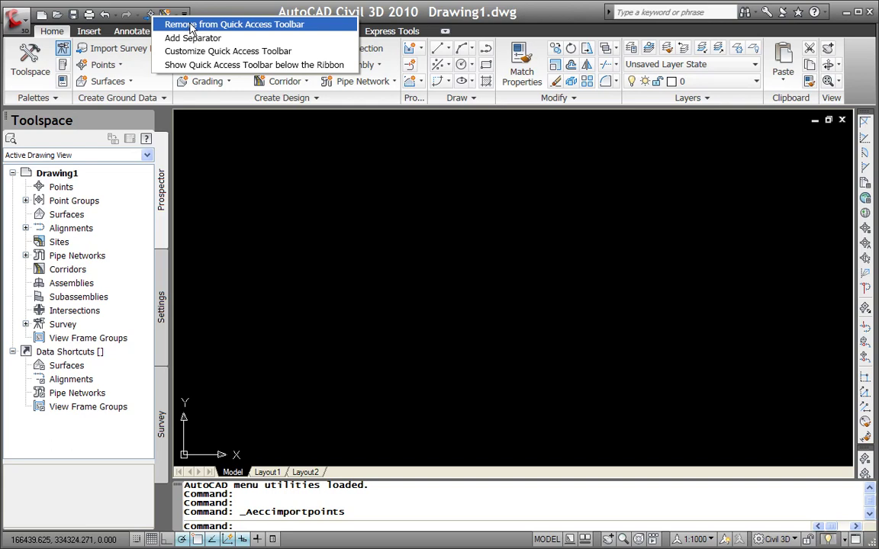
pyautogui.click(169, 38)
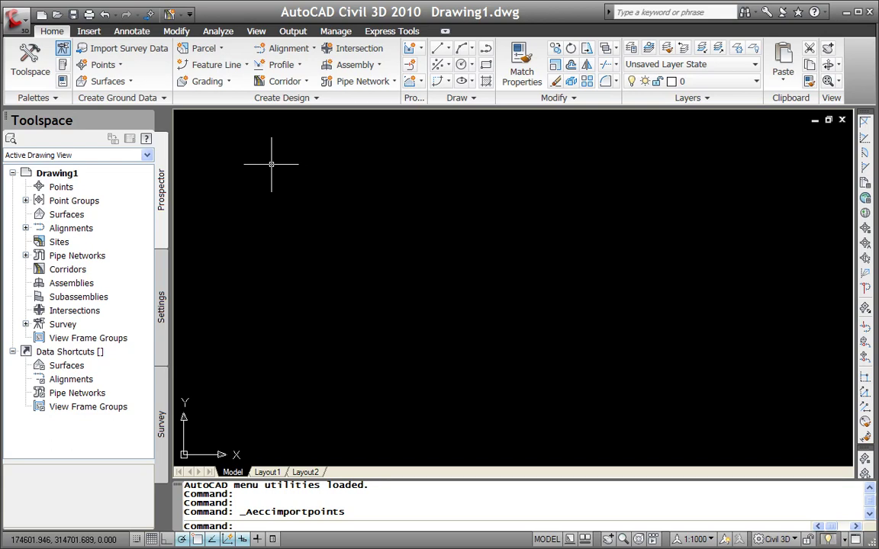
# Hide the entire ribbon with the ribbonclose command.
pyautogui.write('r')
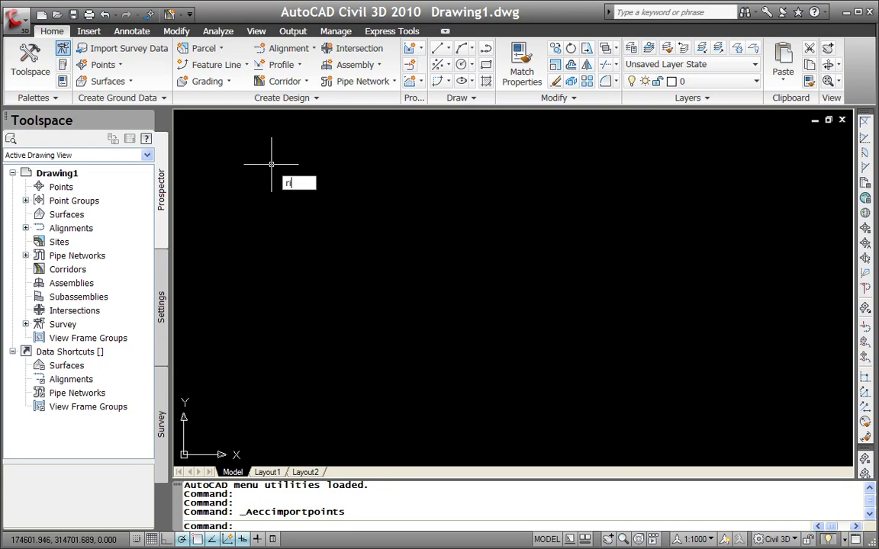
pyautogui.write('ibbonclose')
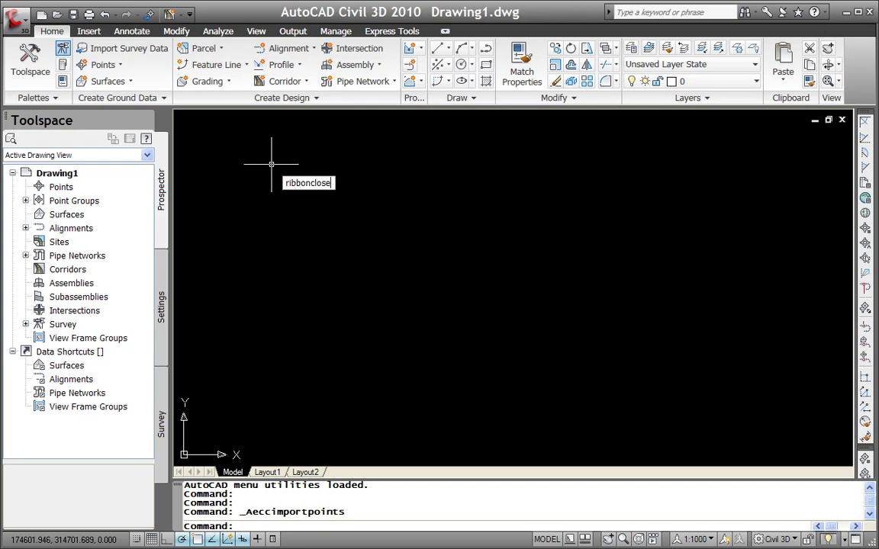
pyautogui.press('Return')
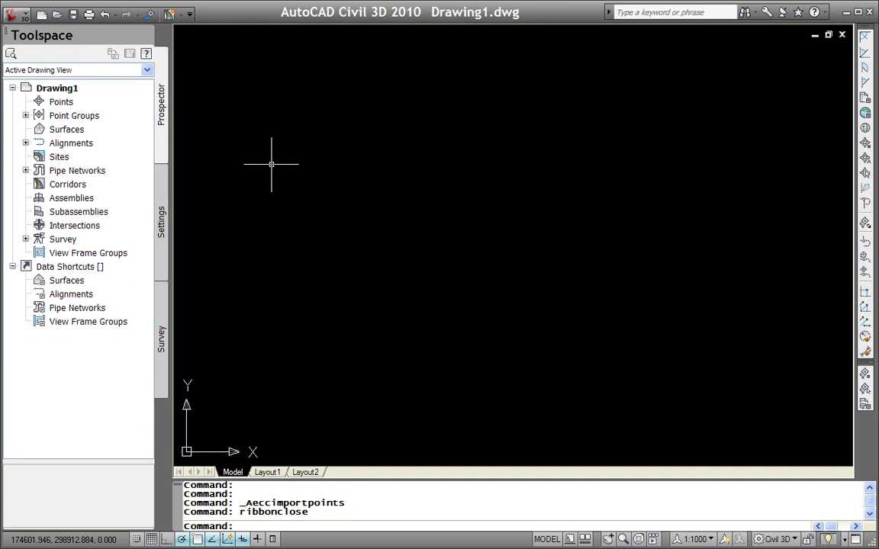
# Bring the hidden ribbon back with the ribbon command.
pyautogui.write('ricoon')
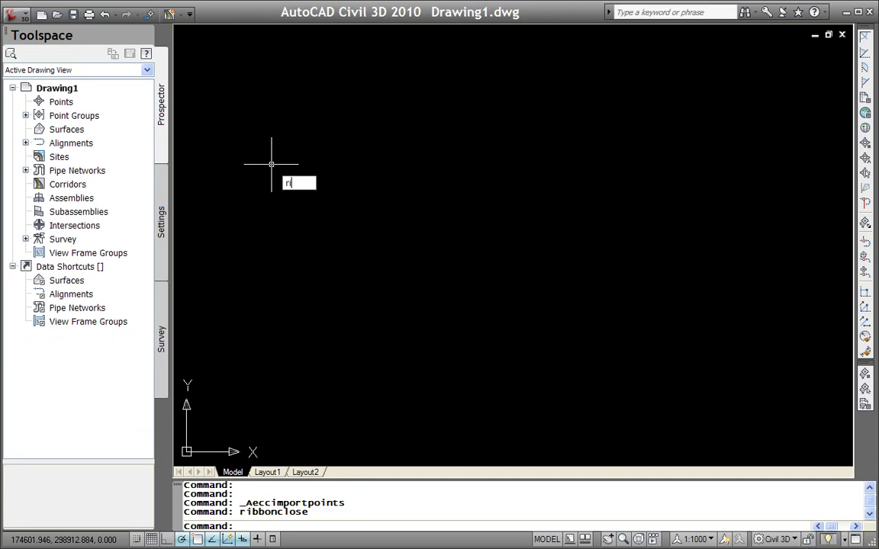
pyautogui.press('BackSpace')
pyautogui.press('BackSpace')
pyautogui.press('BackSpace')
pyautogui.write('ibbon')
pyautogui.press('BackSpace')
pyautogui.press('BackSpace')
pyautogui.write('bon')
pyautogui.press('Return')
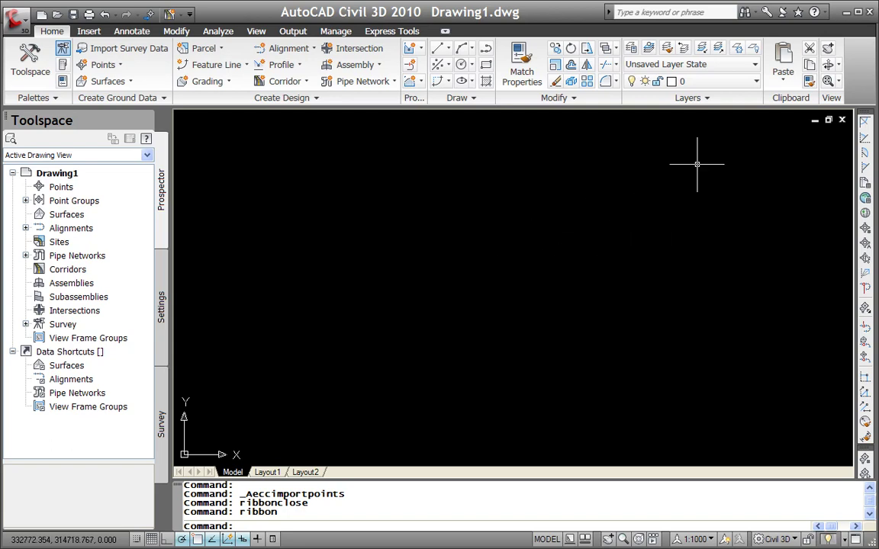
# Open the Where Is My Command? help tool and examine its list of AutoCAD Civil 3D 2009 menus.
pyautogui.click(825, 16)
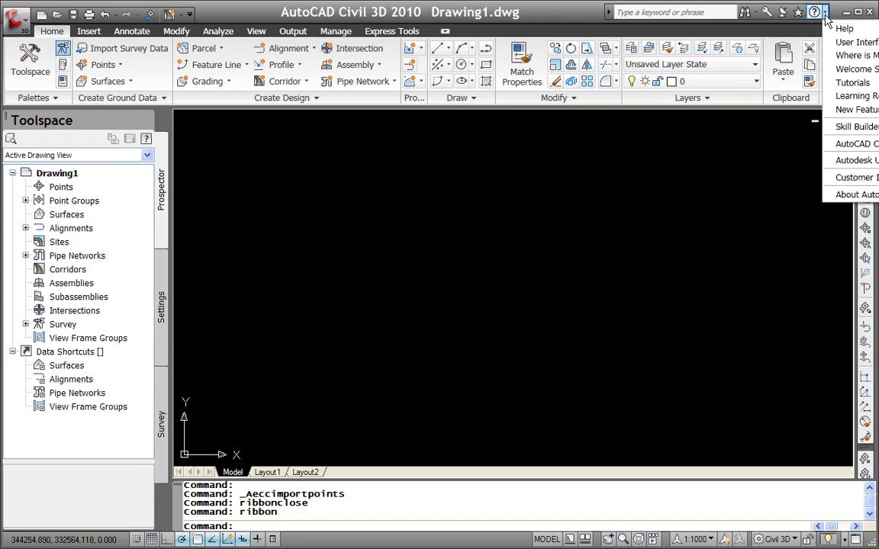
pyautogui.click(843, 58)
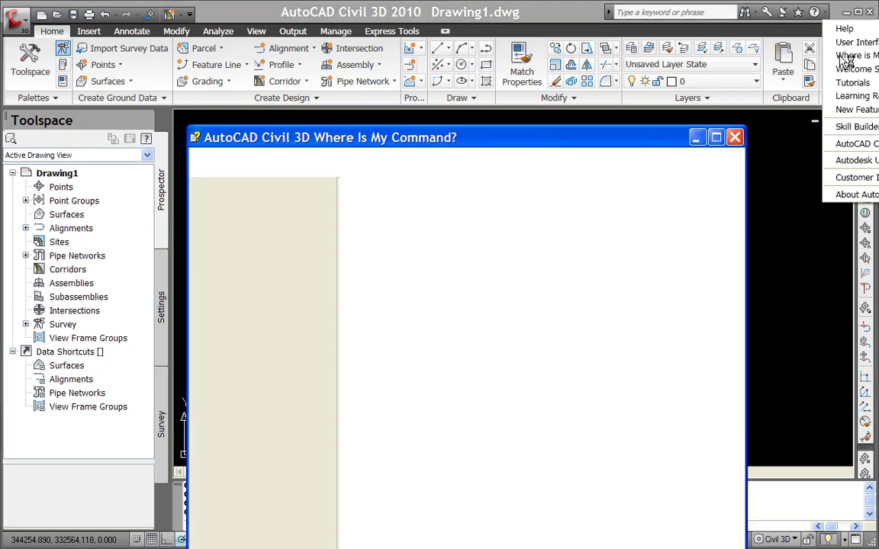
pyautogui.moveTo(526, 141); pyautogui.dragTo(533, 67)
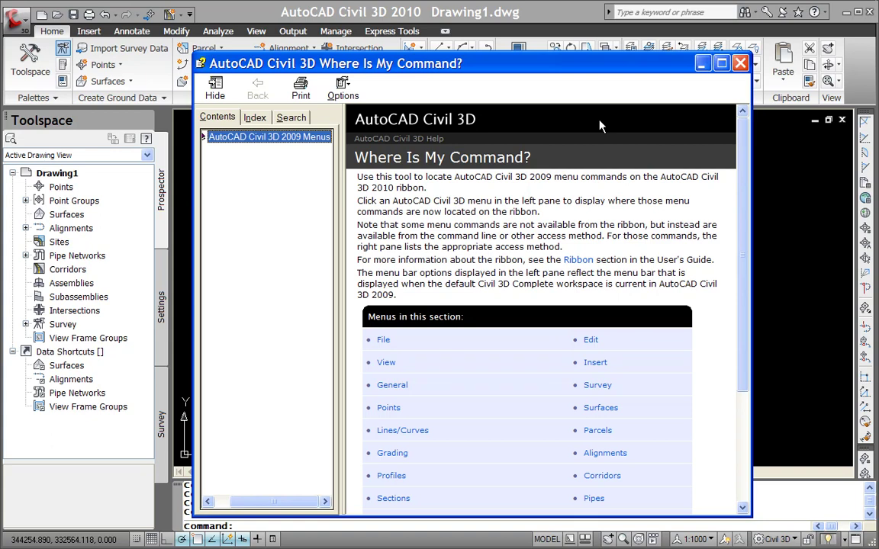
pyautogui.moveTo(741, 185); pyautogui.dragTo(744, 275)
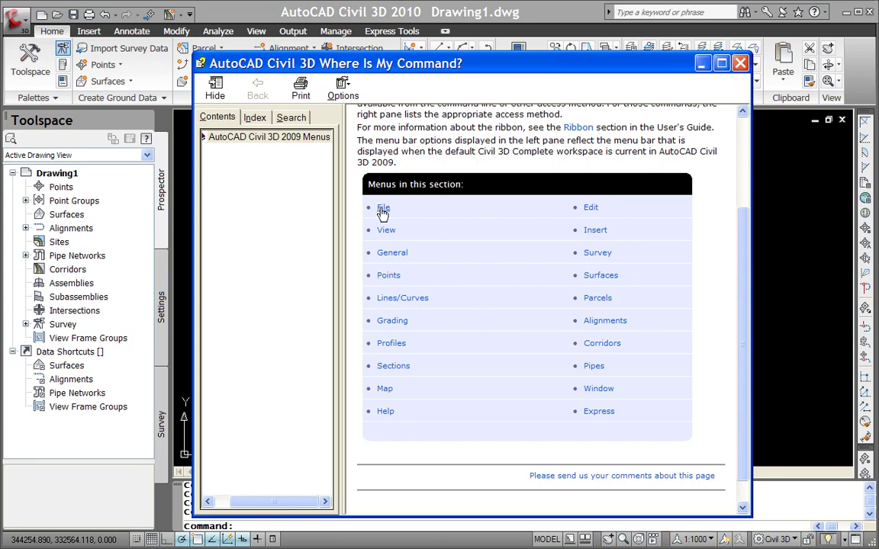
# Look up the ribbon locations of the Grading and File menu commands, including the Edit Grading procedure in the User's Guide, and close the help.
pyautogui.click(390, 321)
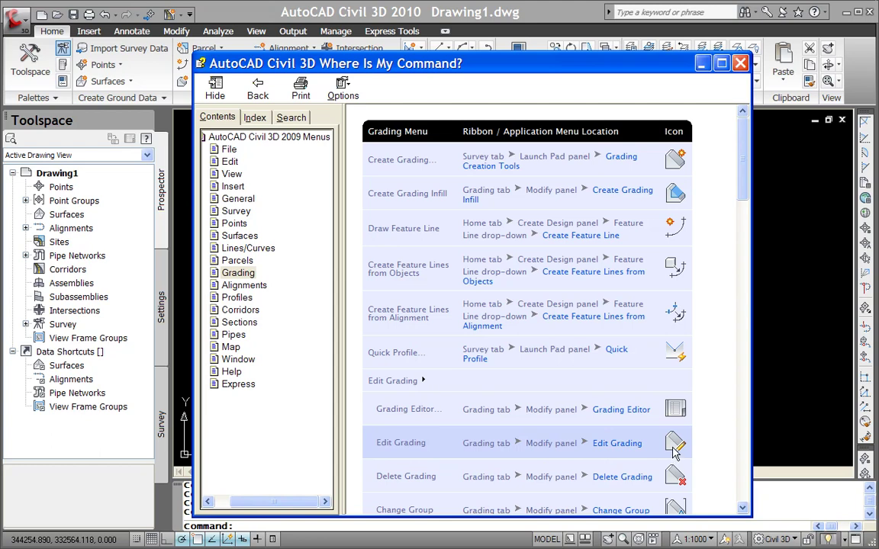
pyautogui.click(617, 443)
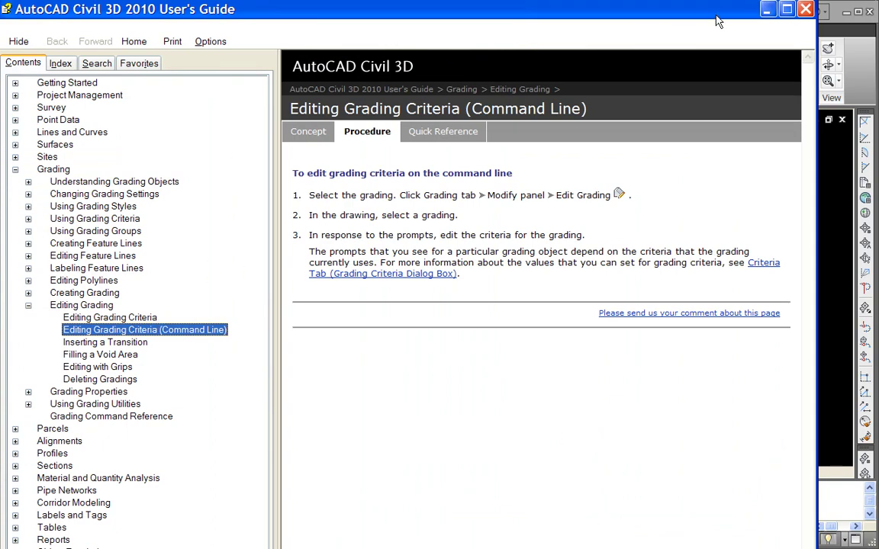
pyautogui.click(801, 13)
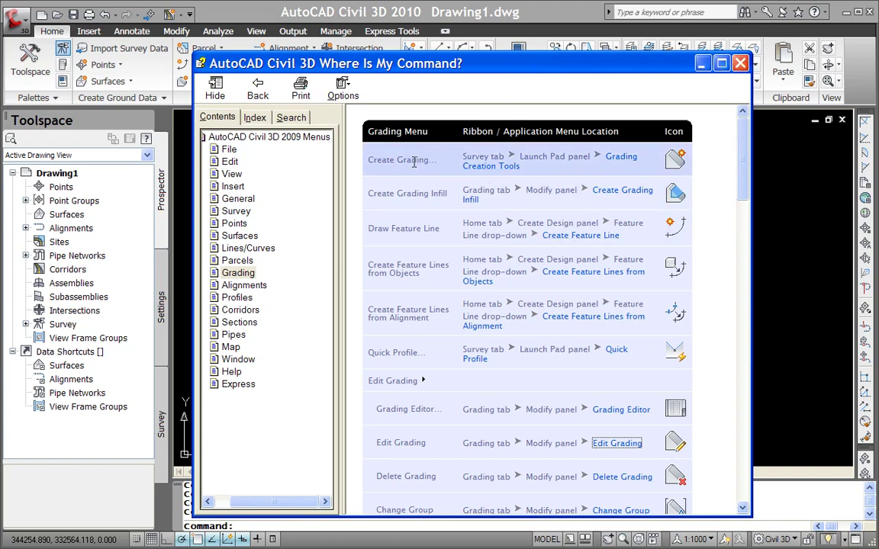
pyautogui.click(229, 149)
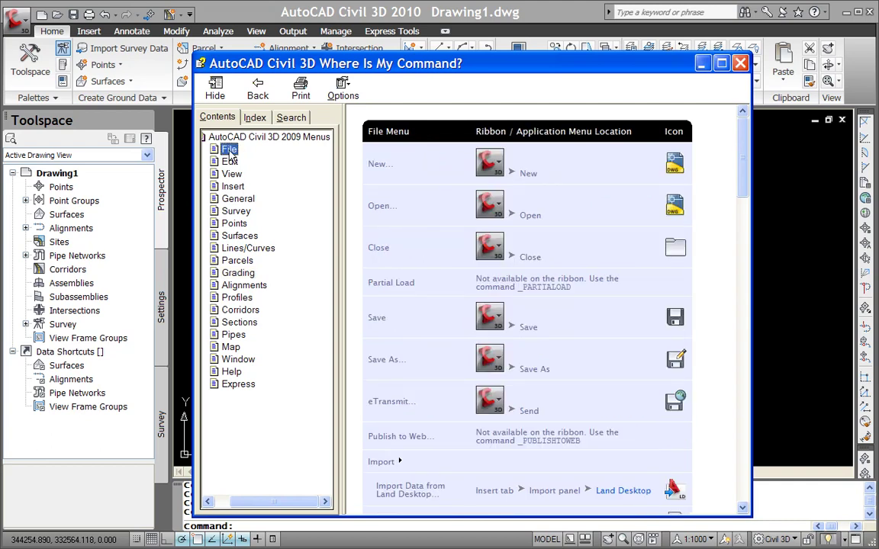
pyautogui.click(741, 64)
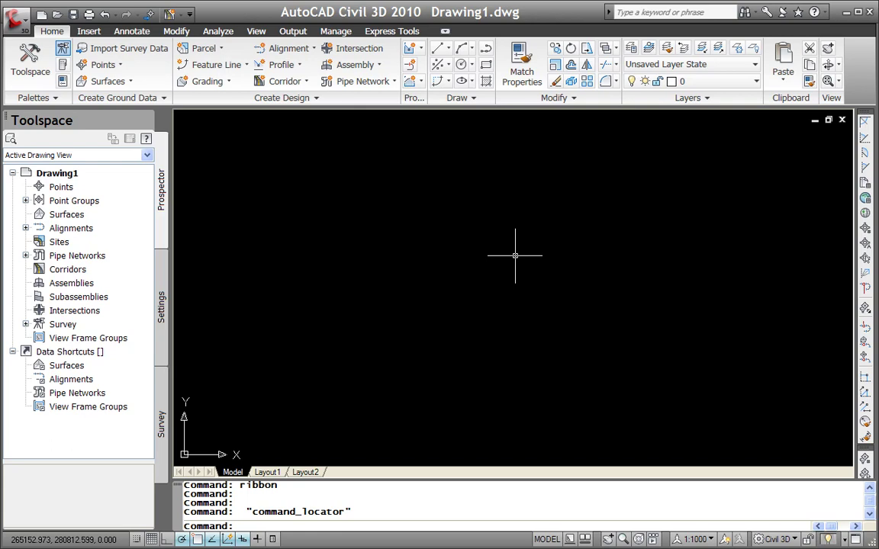
# Display the classic menu bar by setting MENUBAR to 1, and check the Quick Access Toolbar customization options for hiding it.
pyautogui.write('menubar')
pyautogui.press('Return')
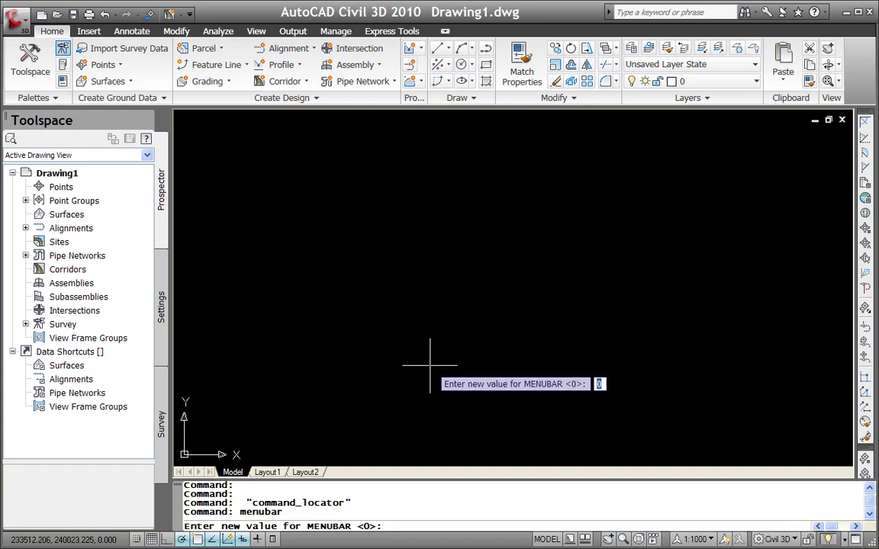
pyautogui.write('1')
pyautogui.press('Return')
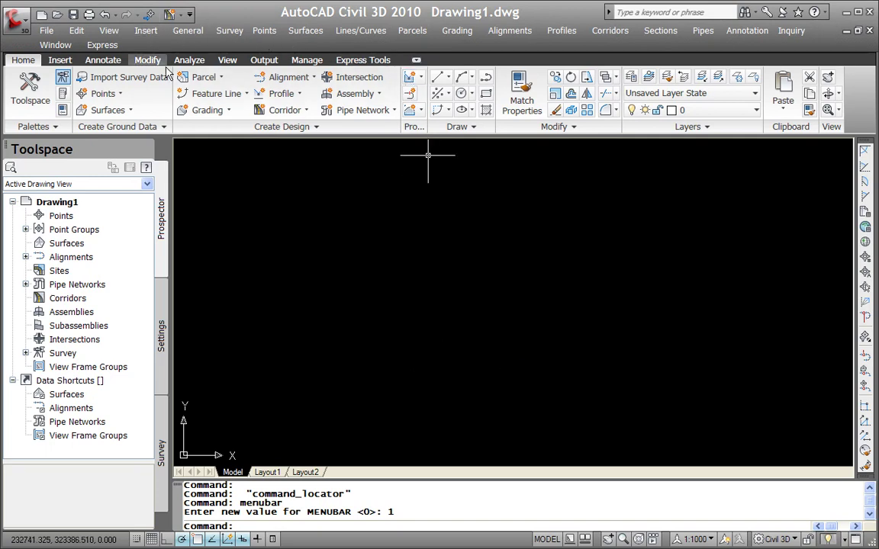
pyautogui.click(189, 14)
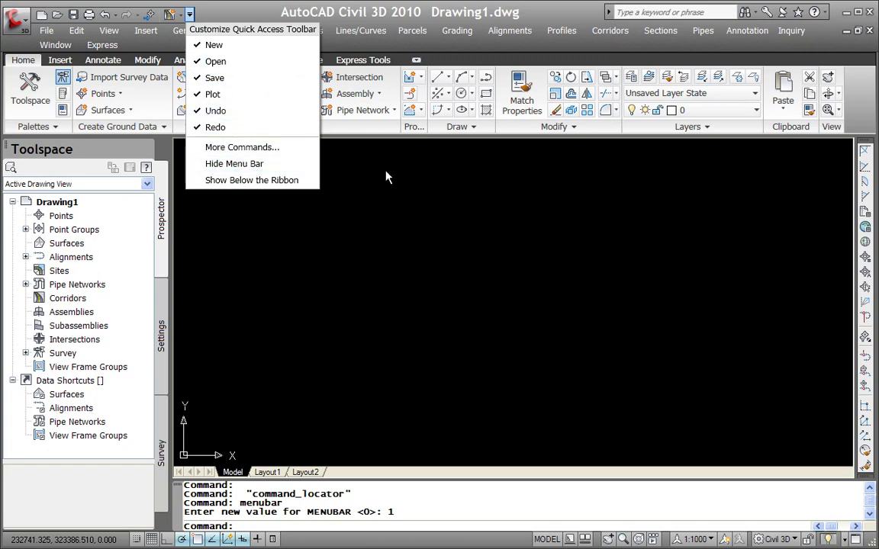
pyautogui.click(363, 175)
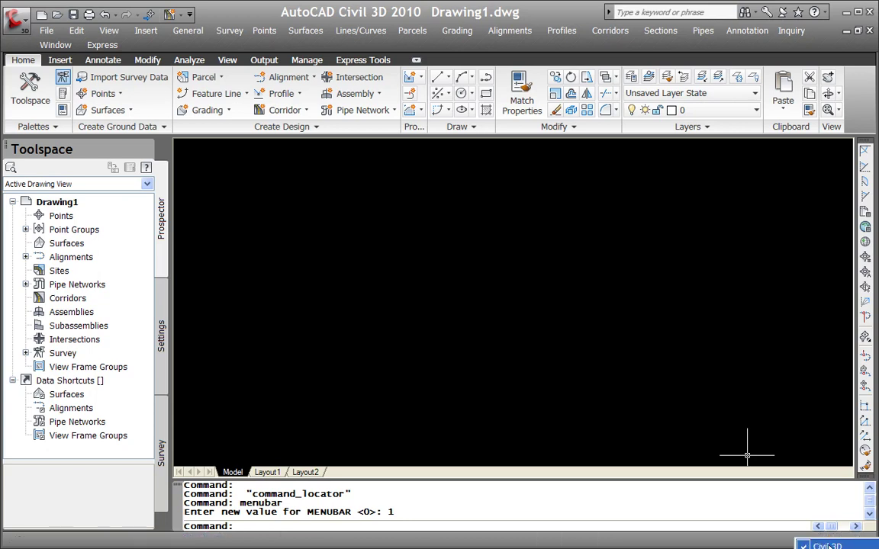
# Switch the current workspace from Civil 3D to Tool-based Geospatial.
pyautogui.click(800, 544)
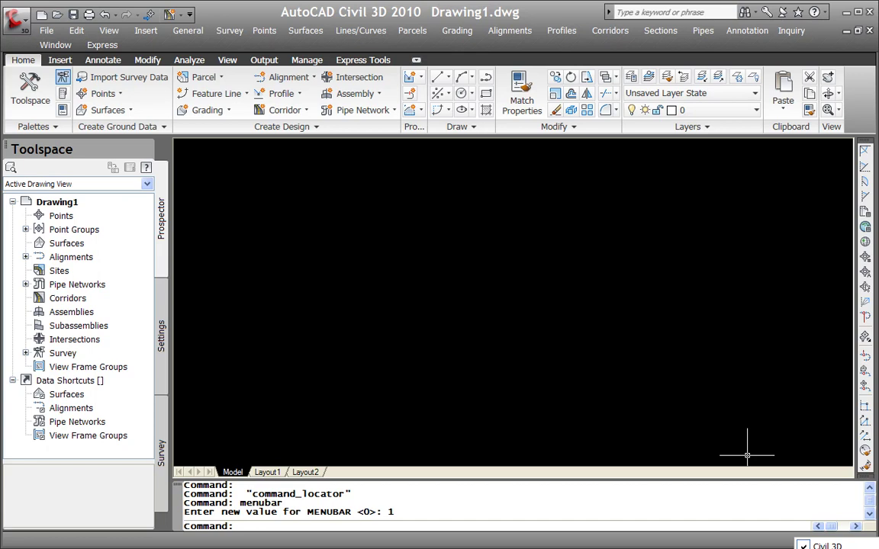
pyautogui.write('wscurrent')
pyautogui.press('Return')
pyautogui.write('Tool-based Geospatial')
pyautogui.press('Return')
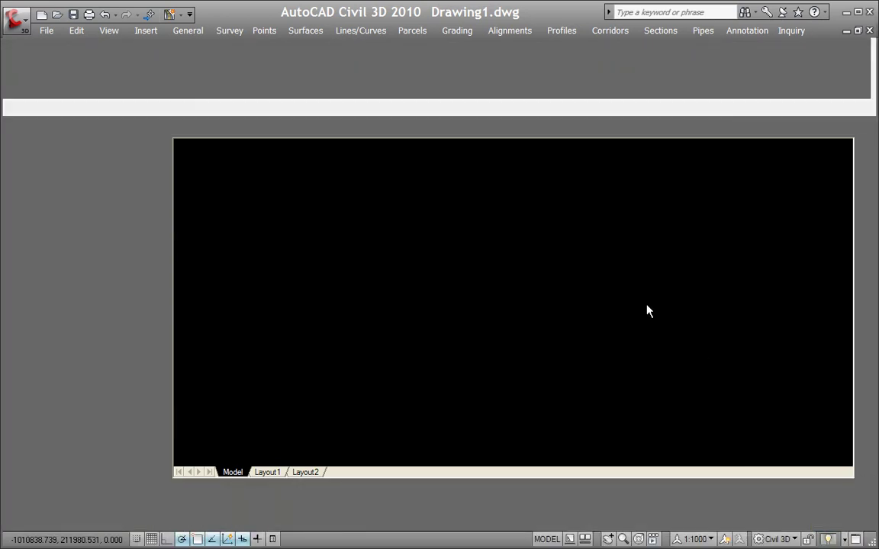